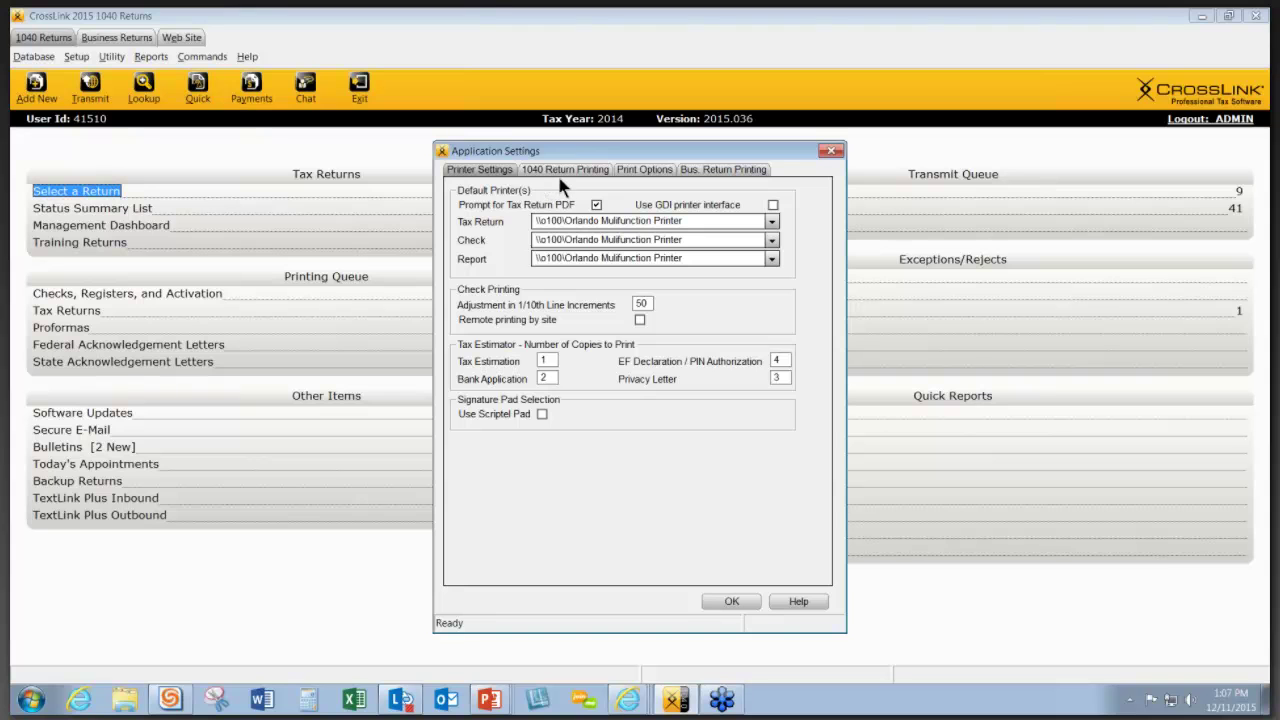
# - Review the 1040 return printing settings and close the application settings
pyautogui.click(575, 176)
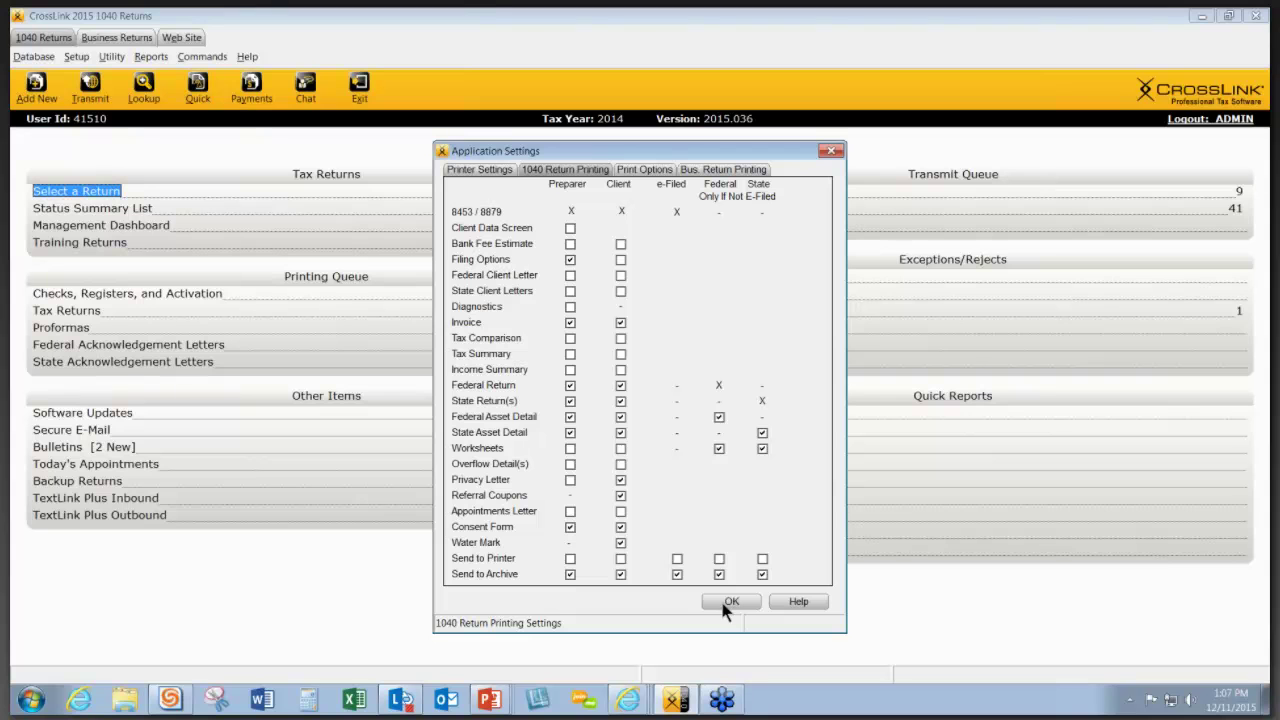
pyautogui.click(725, 603)
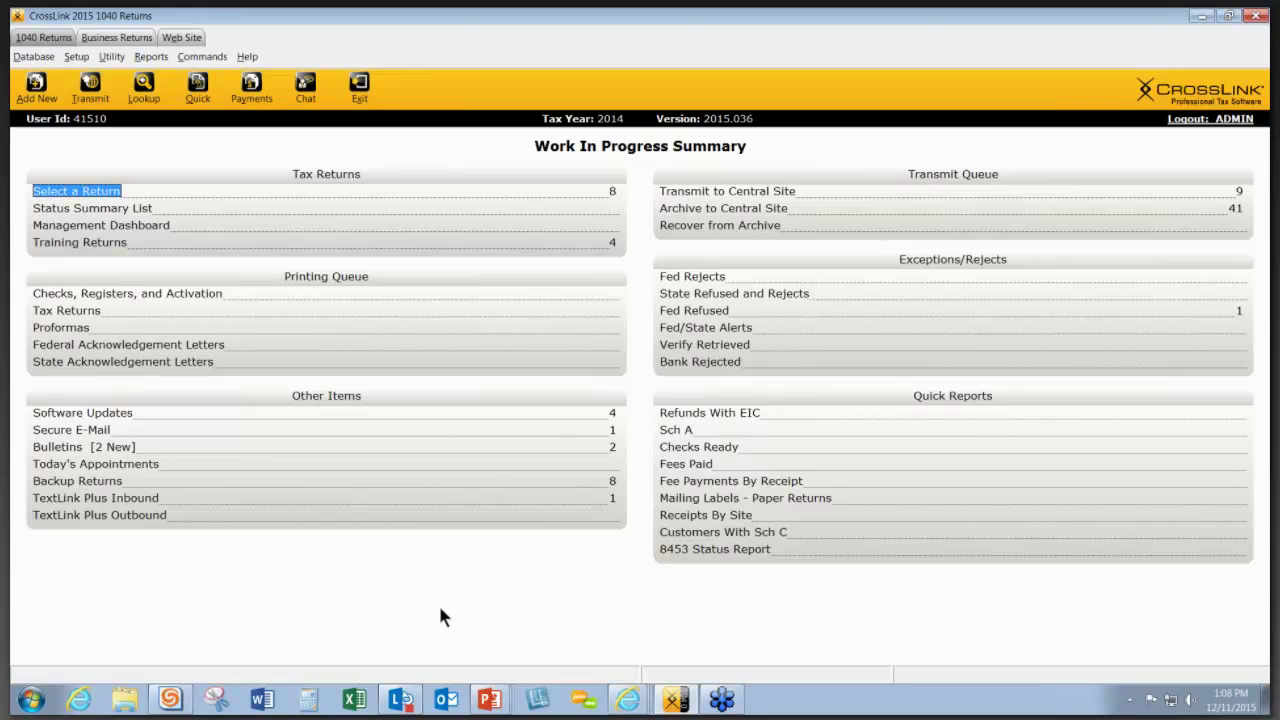
# - Create a new 1040 return with the taxpayer's Social Security number, and open its W-2 form
pyautogui.click(36, 86)
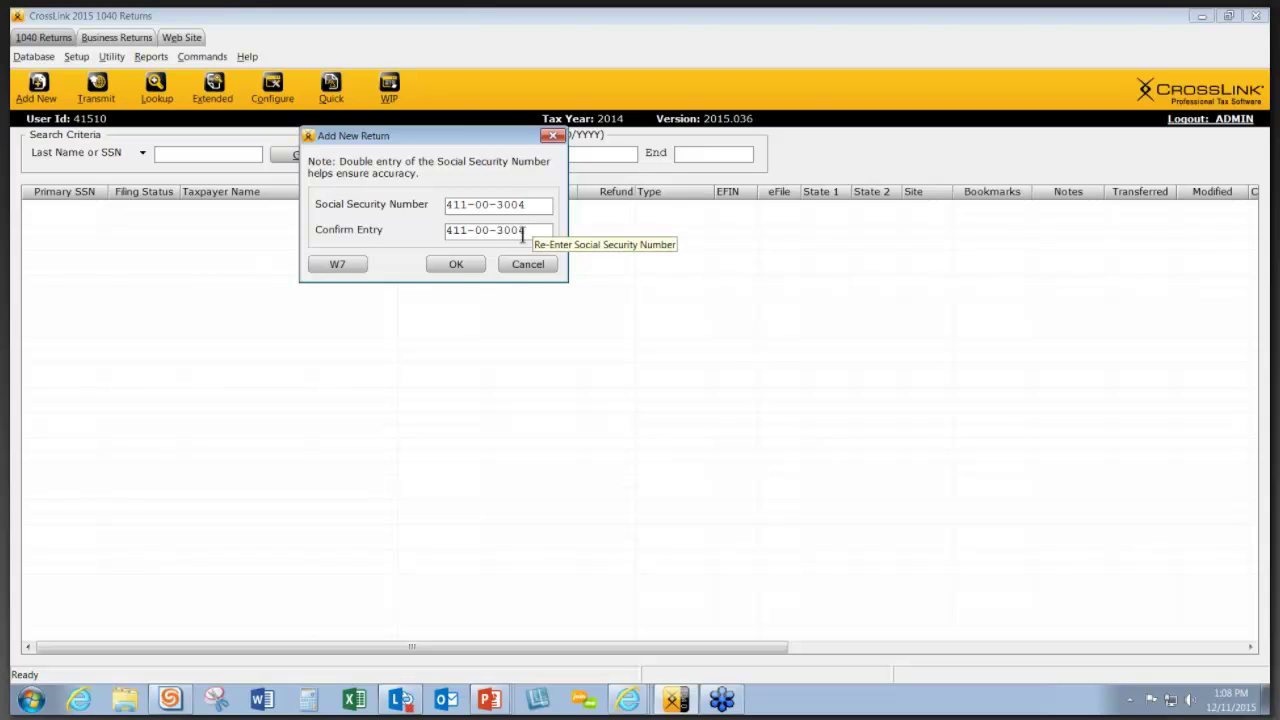
pyautogui.click(461, 267)
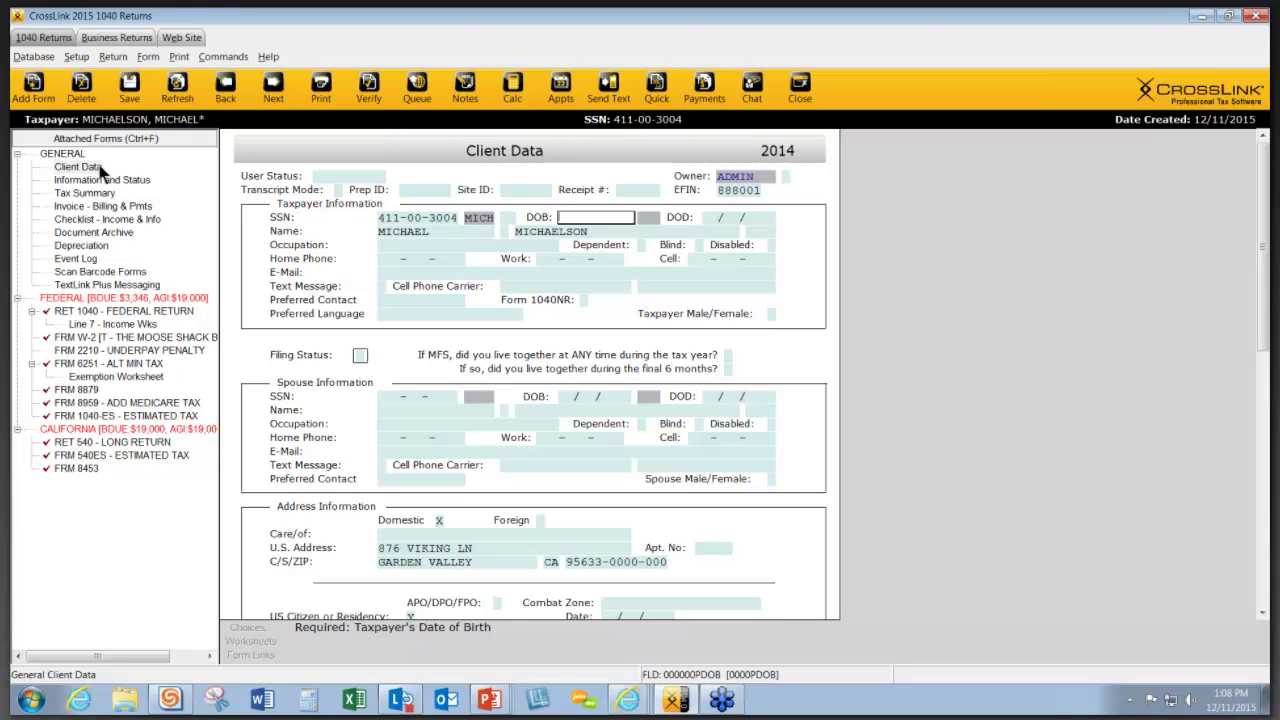
pyautogui.click(104, 345)
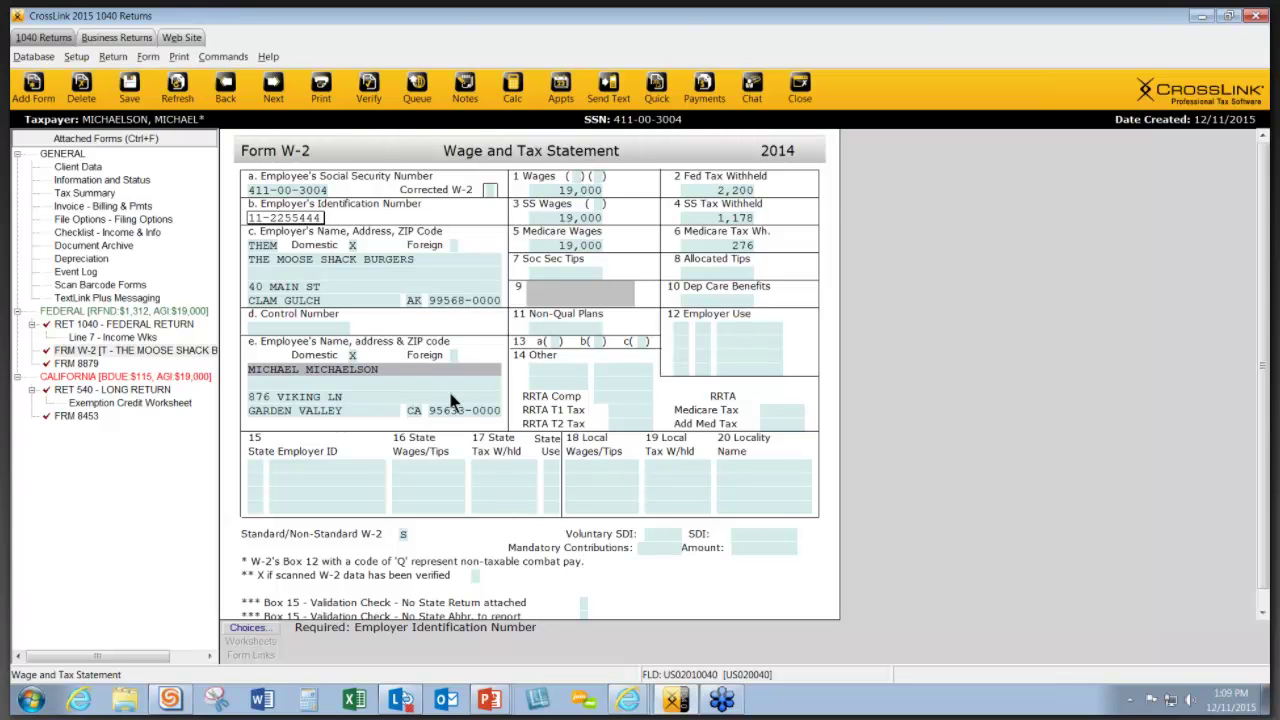
# - Scan a Social Security card into the return's document archive as an Identification document with the description SS#
pyautogui.click(97, 249)
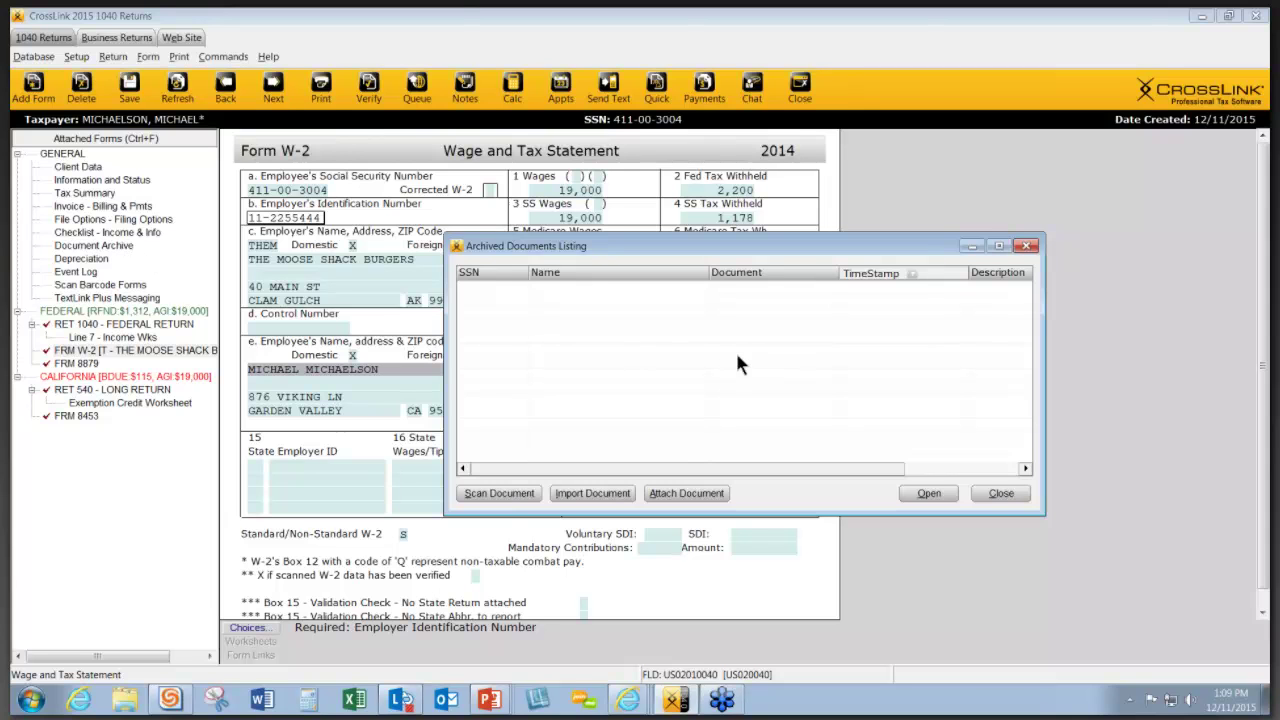
pyautogui.click(499, 494)
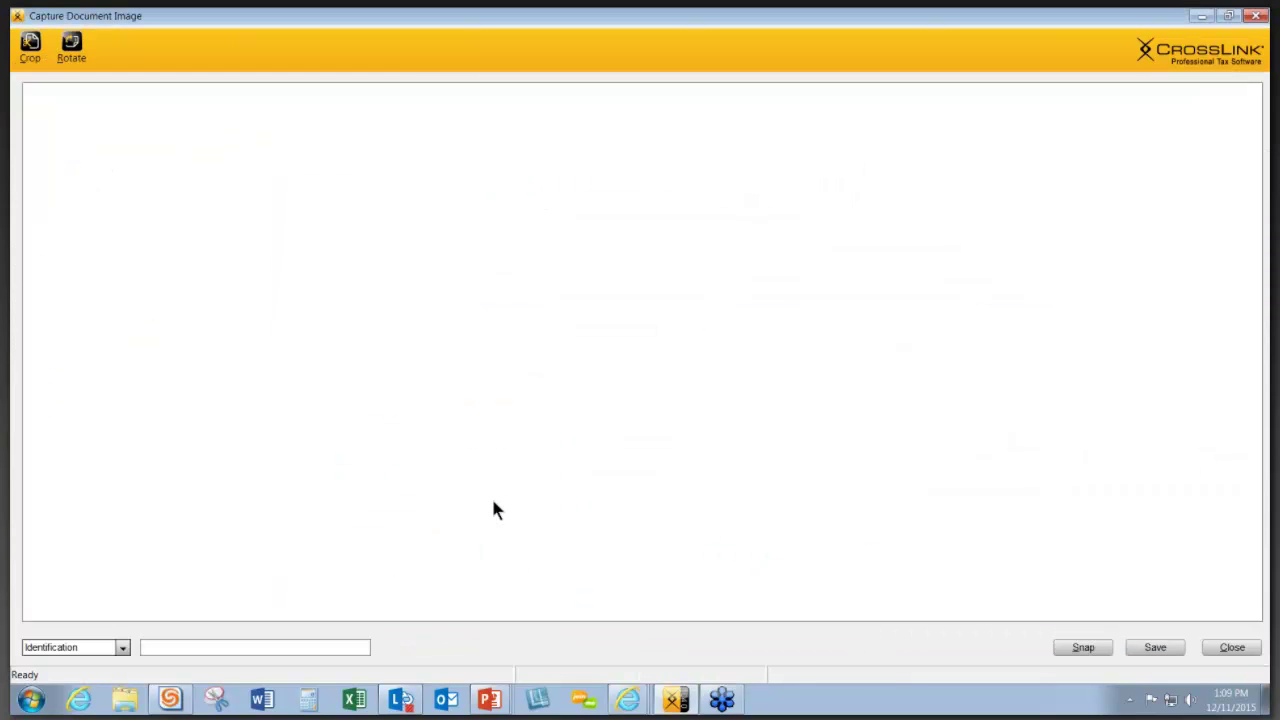
pyautogui.click(122, 648)
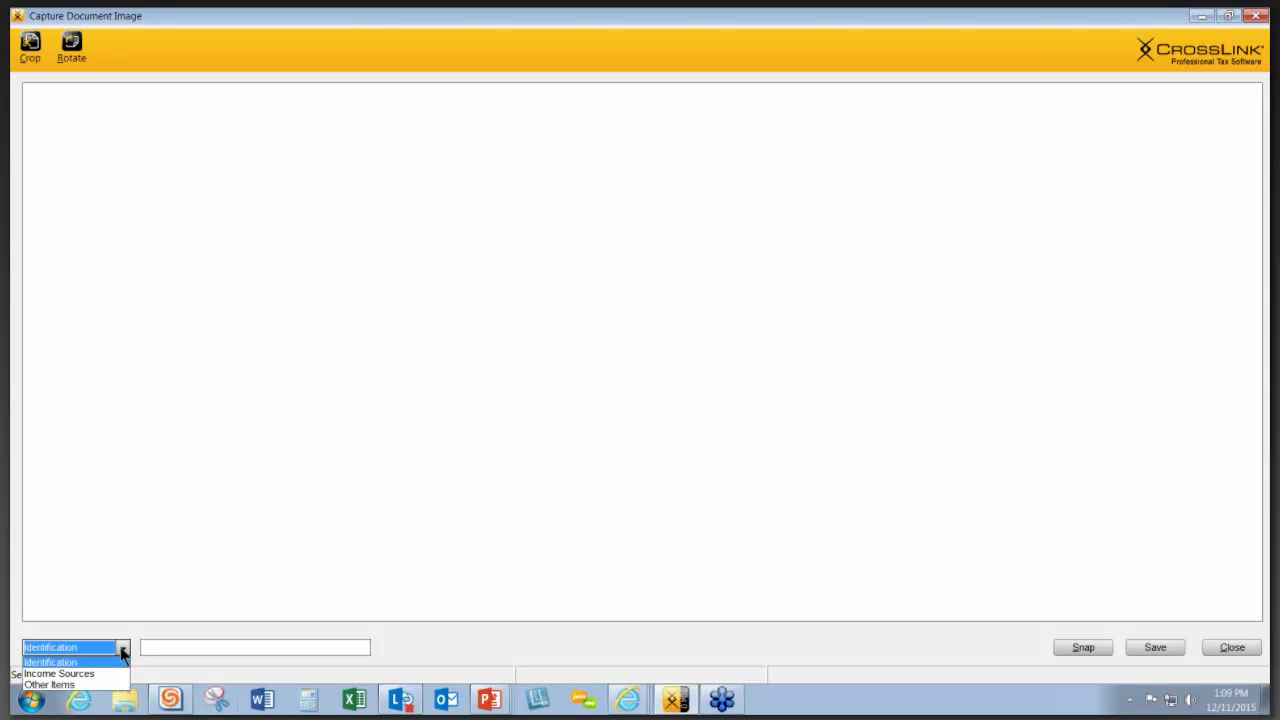
pyautogui.click(96, 663)
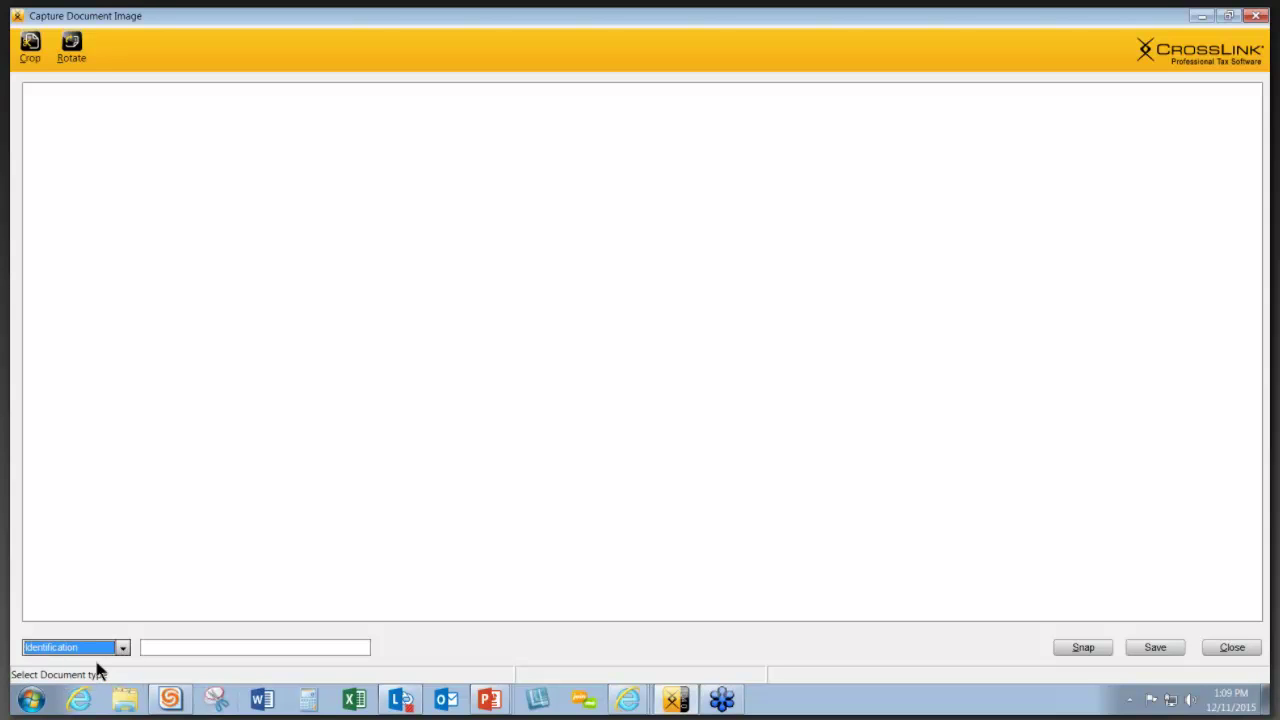
pyautogui.click(154, 648)
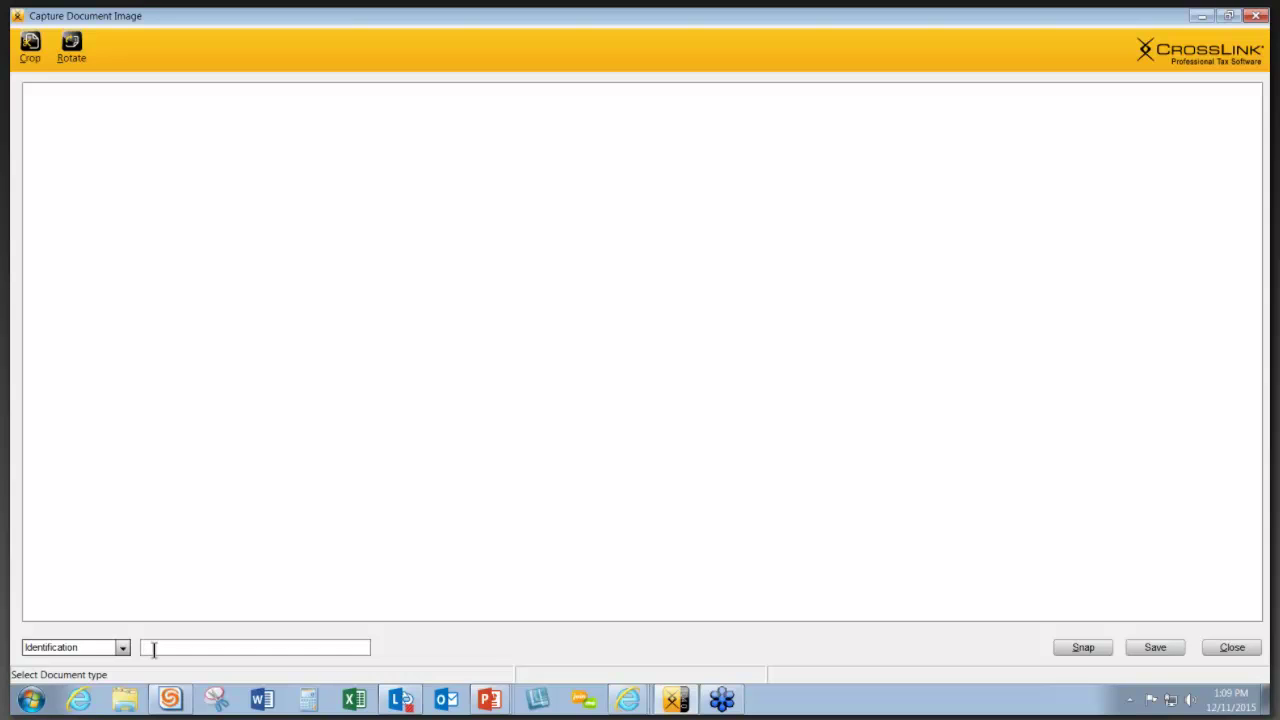
pyautogui.write('SS#')
pyautogui.click(1085, 650)
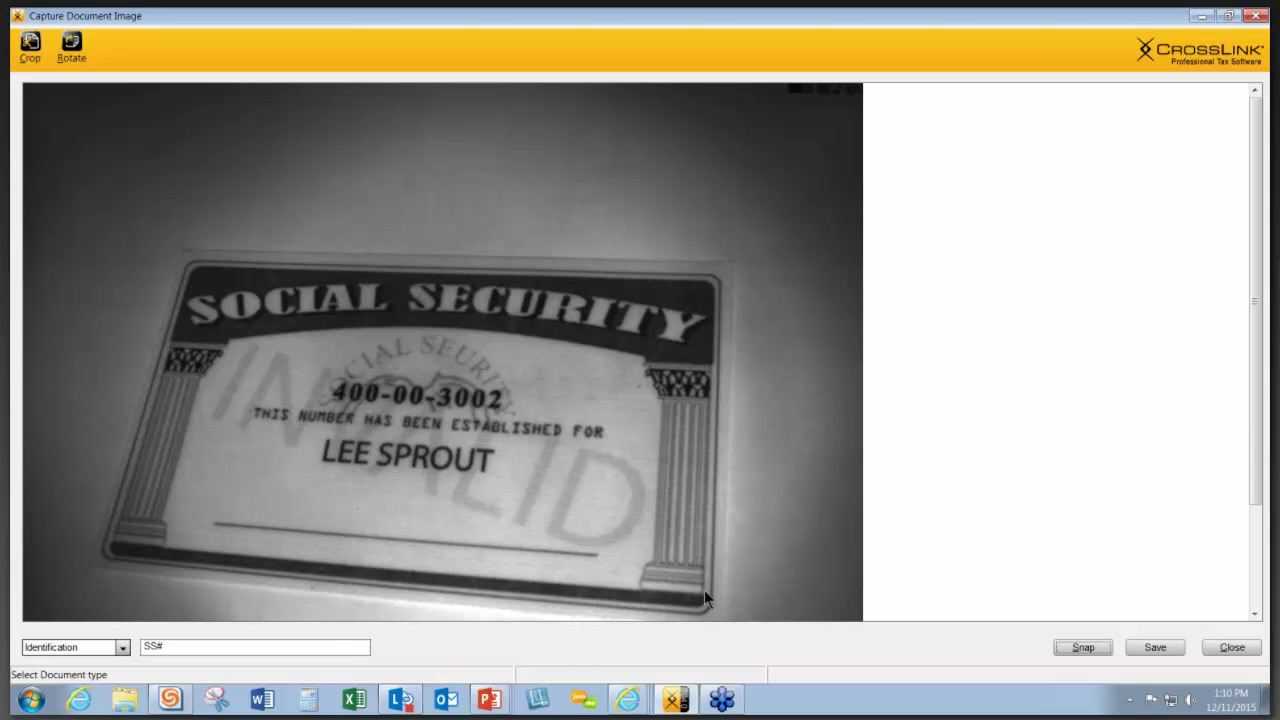
pyautogui.click(1156, 652)
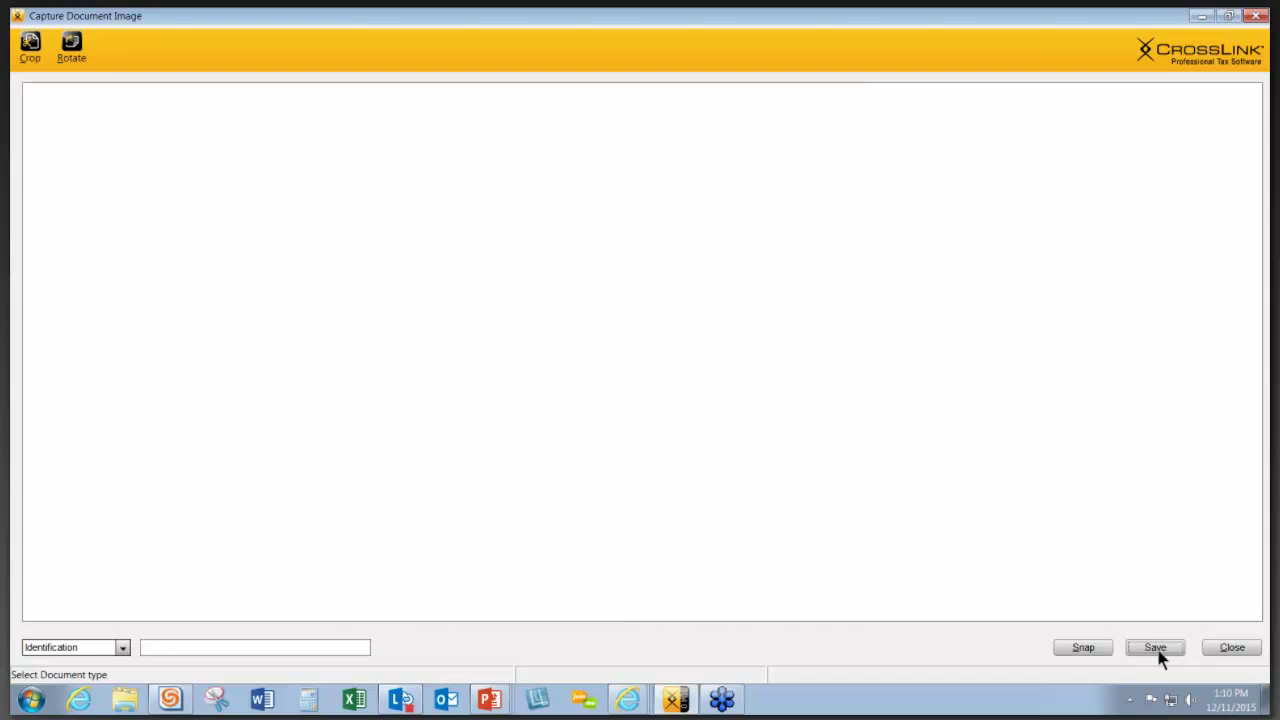
pyautogui.click(1255, 17)
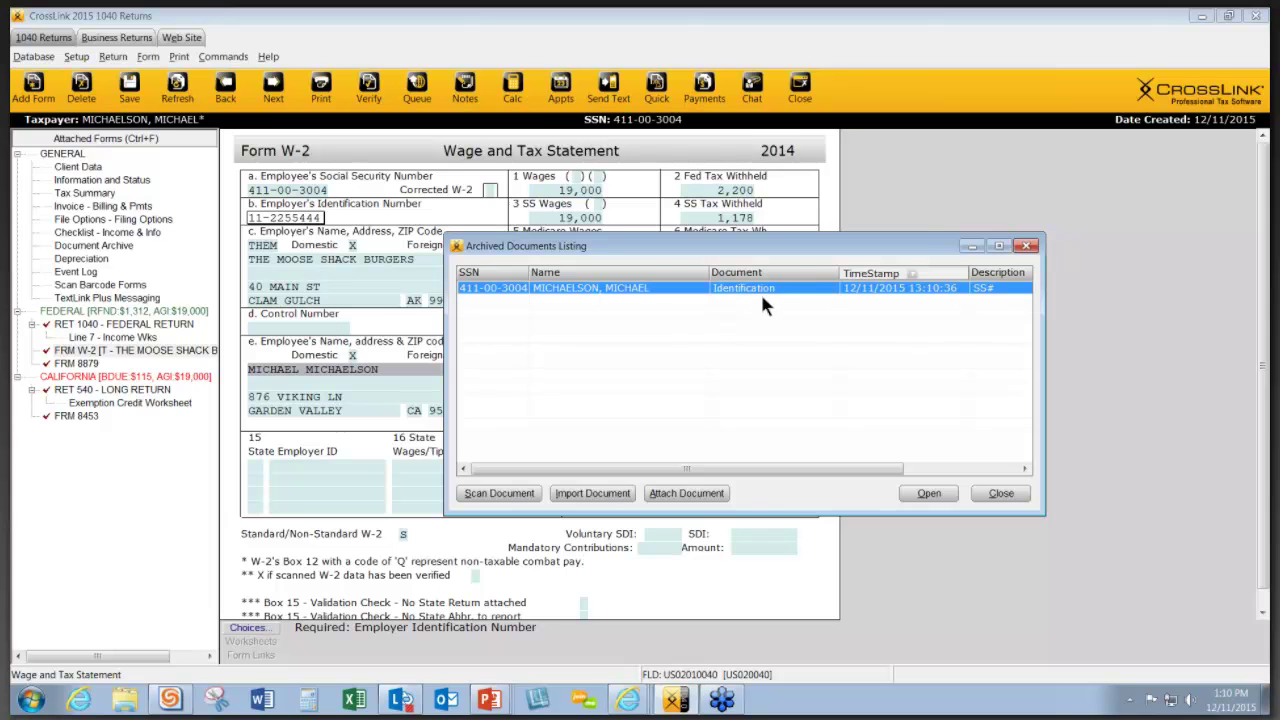
# - View the archived Identification scan as a PDF and close it again
pyautogui.doubleClick(667, 290)
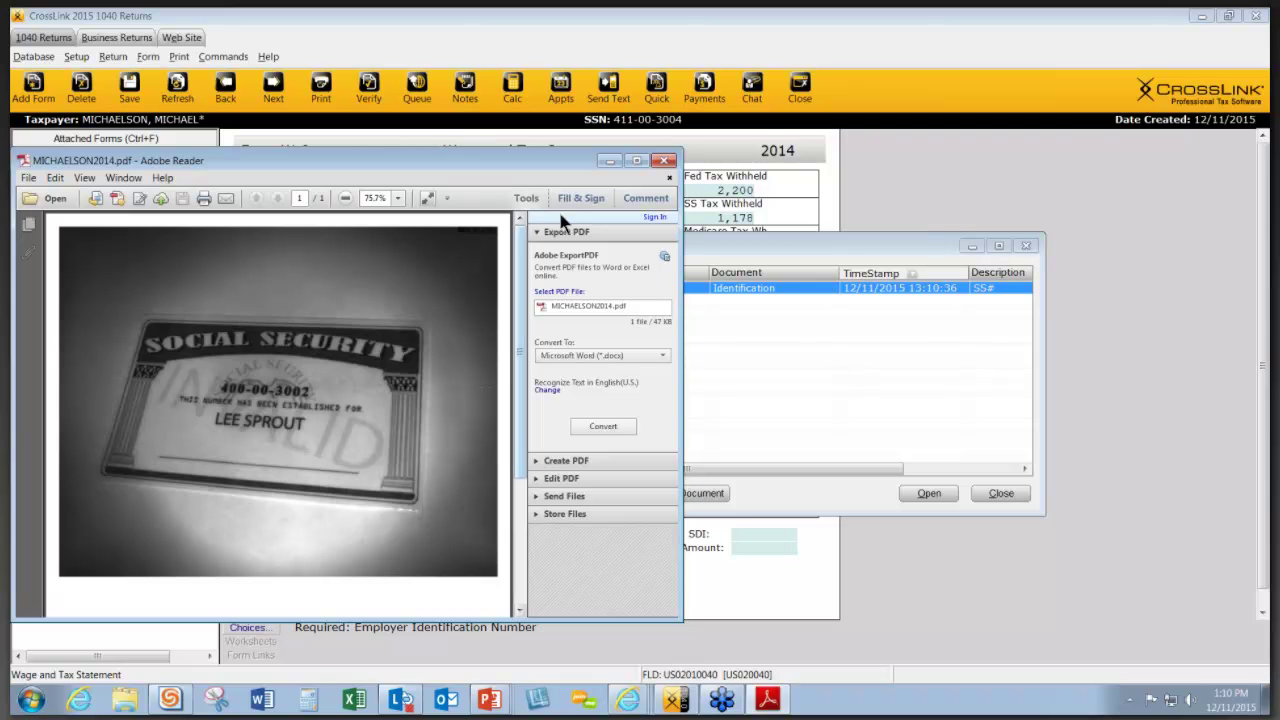
pyautogui.click(666, 160)
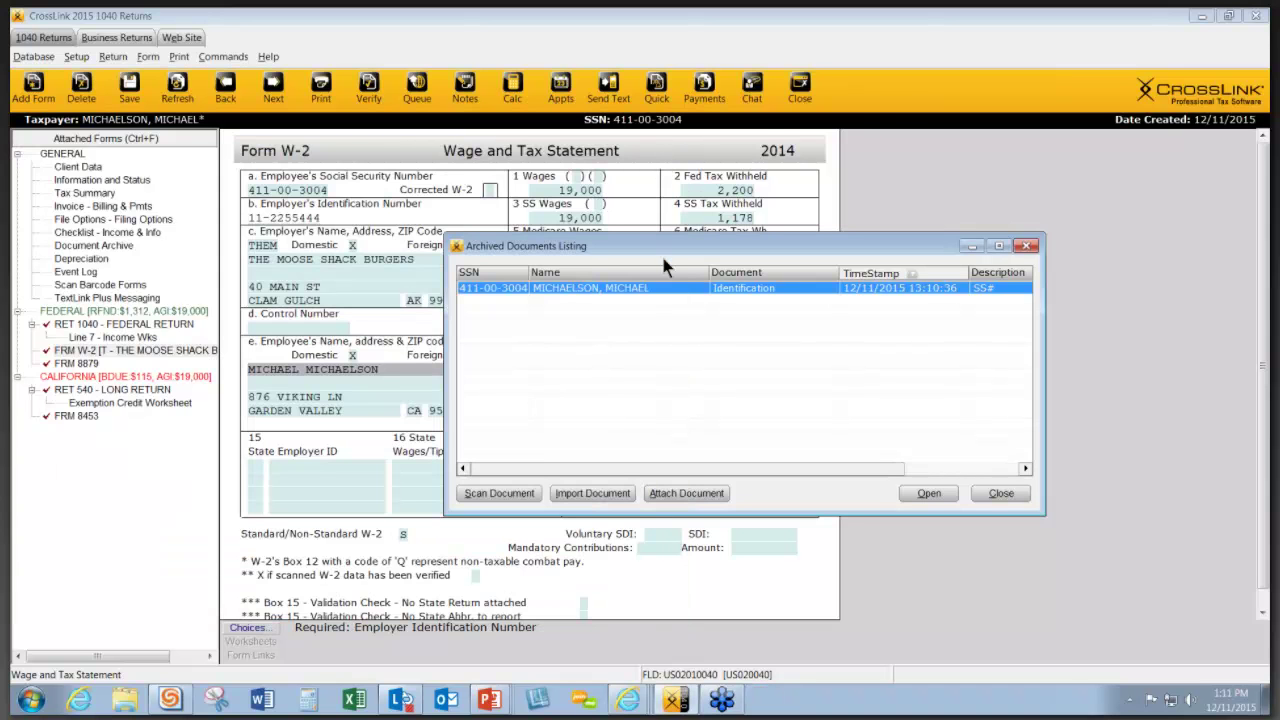
# - Import Teledoc Webinar October 28.docx from the Desktop into the document archive without a description
pyautogui.click(614, 497)
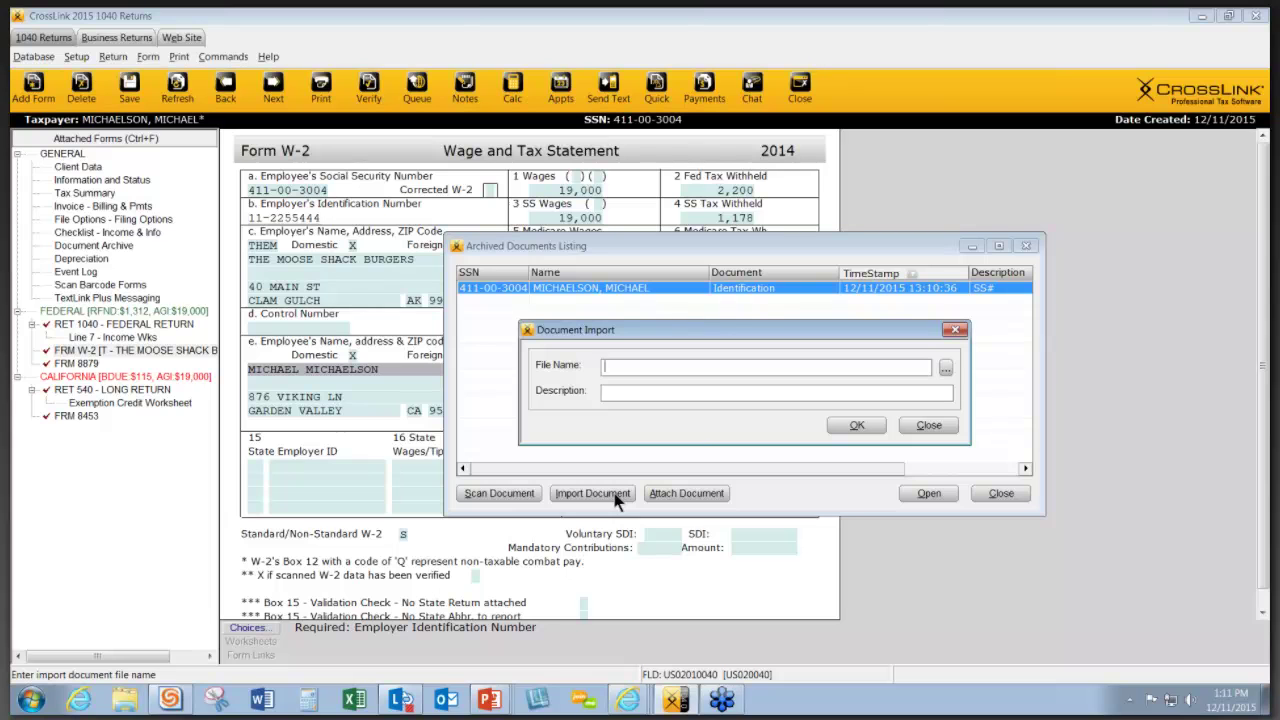
pyautogui.click(945, 369)
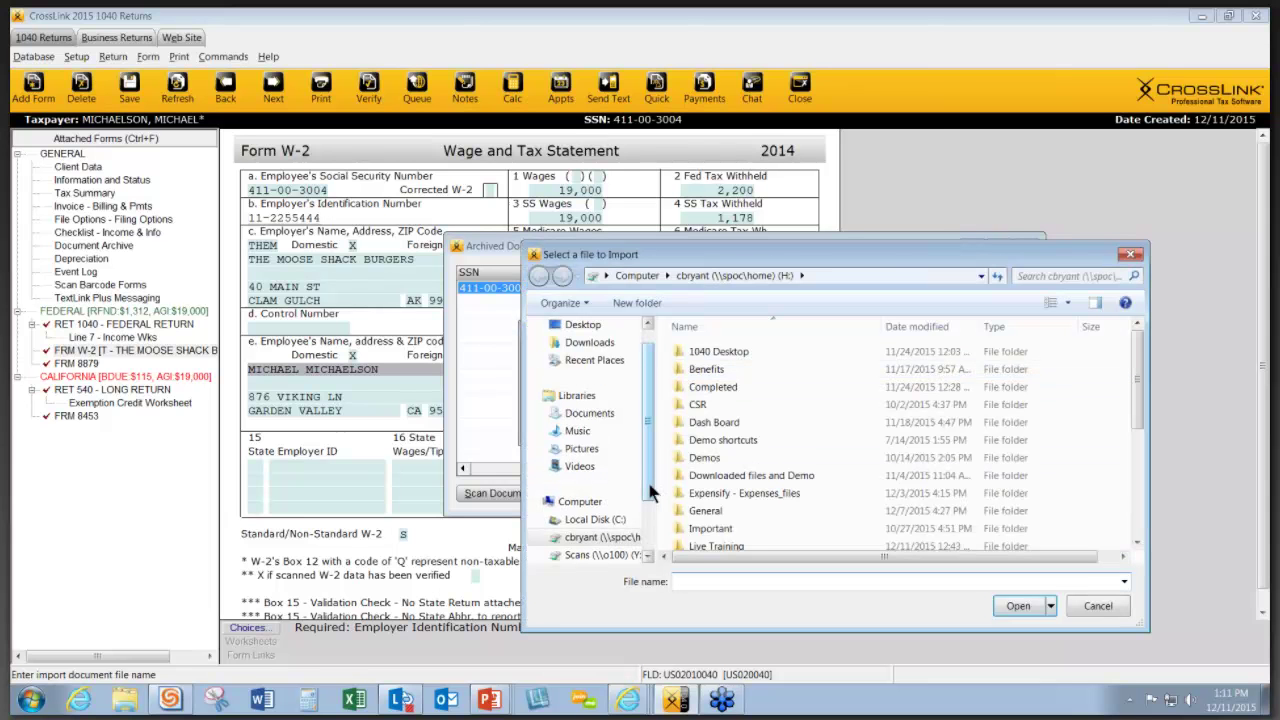
pyautogui.moveTo(650, 490); pyautogui.dragTo(651, 566)
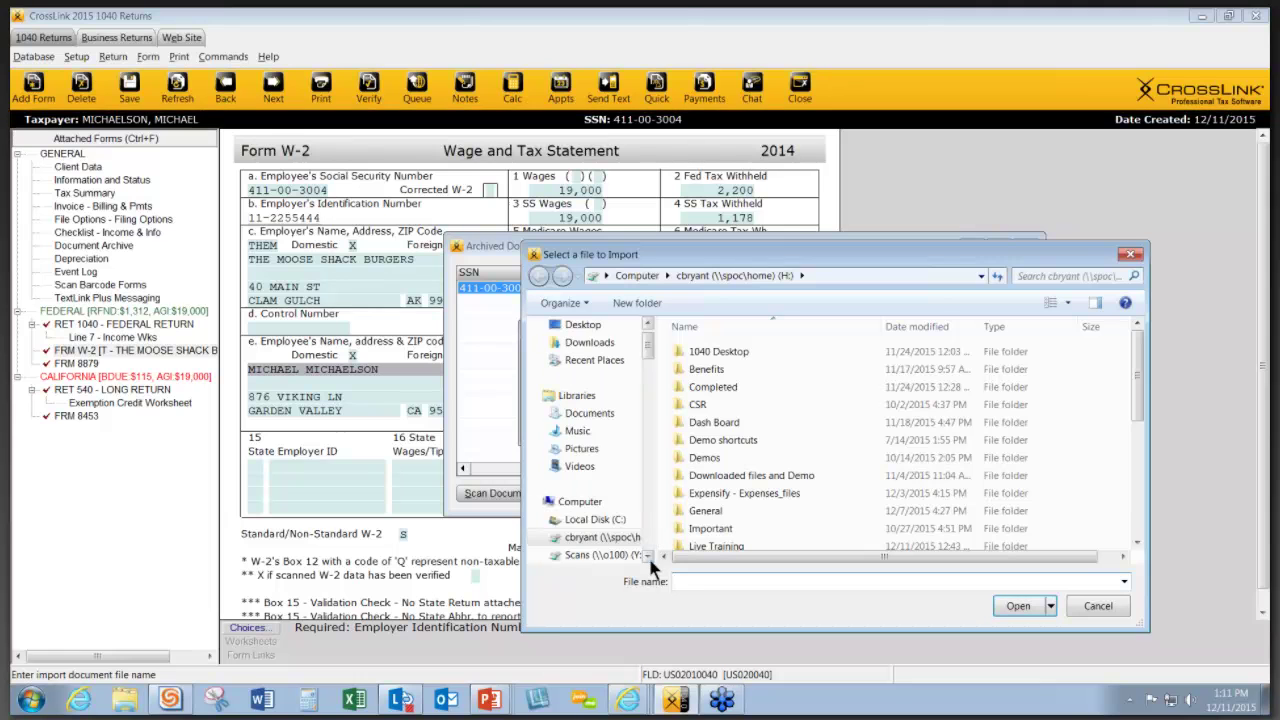
pyautogui.click(617, 541)
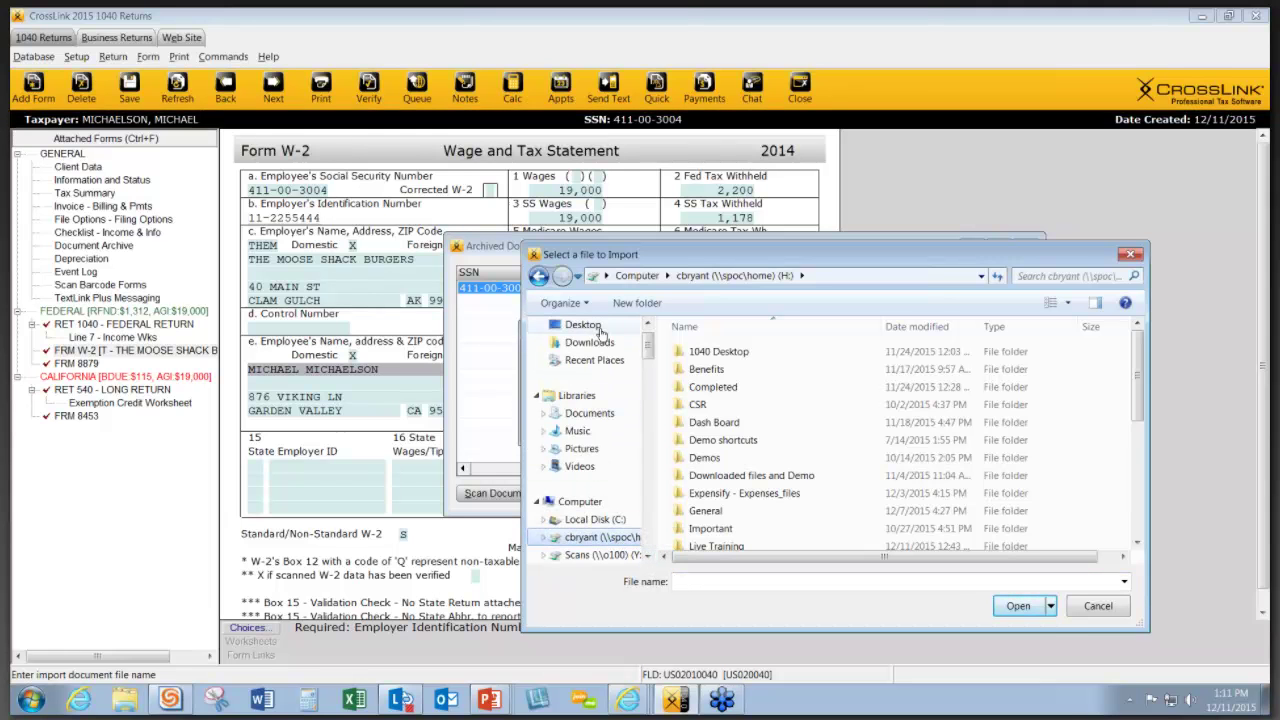
pyautogui.click(598, 330)
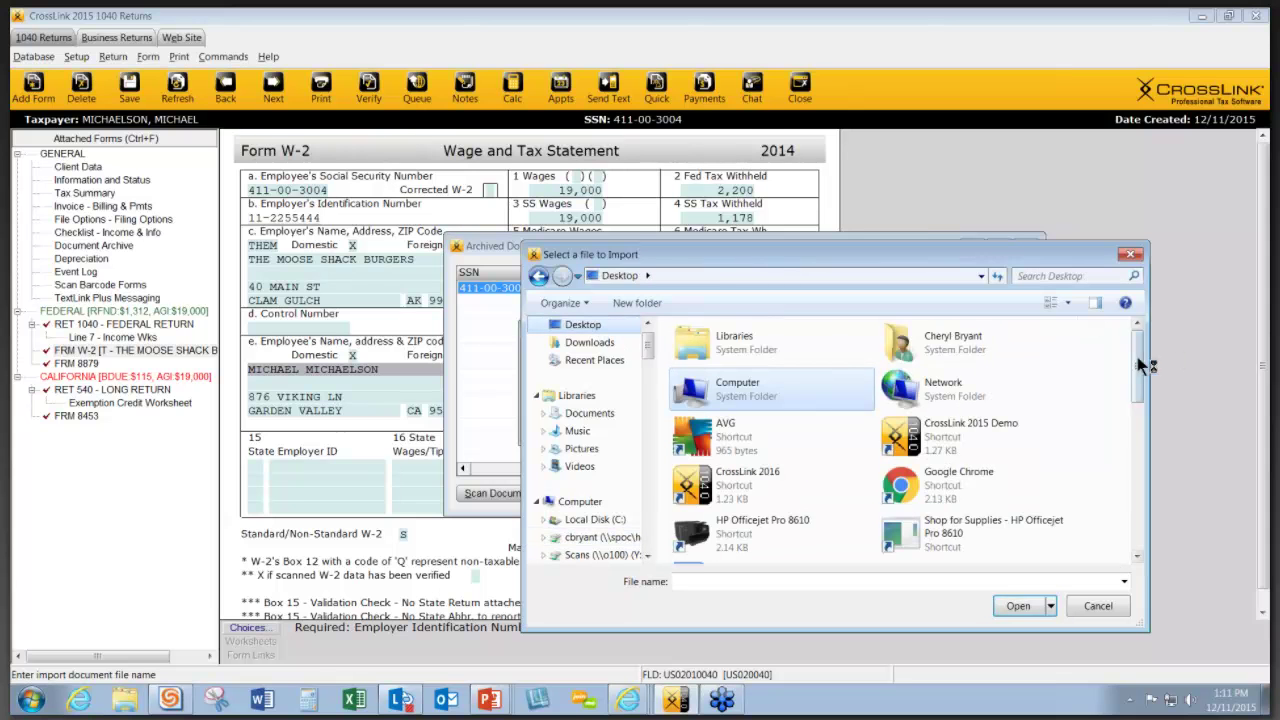
pyautogui.moveTo(1143, 366); pyautogui.dragTo(1172, 522)
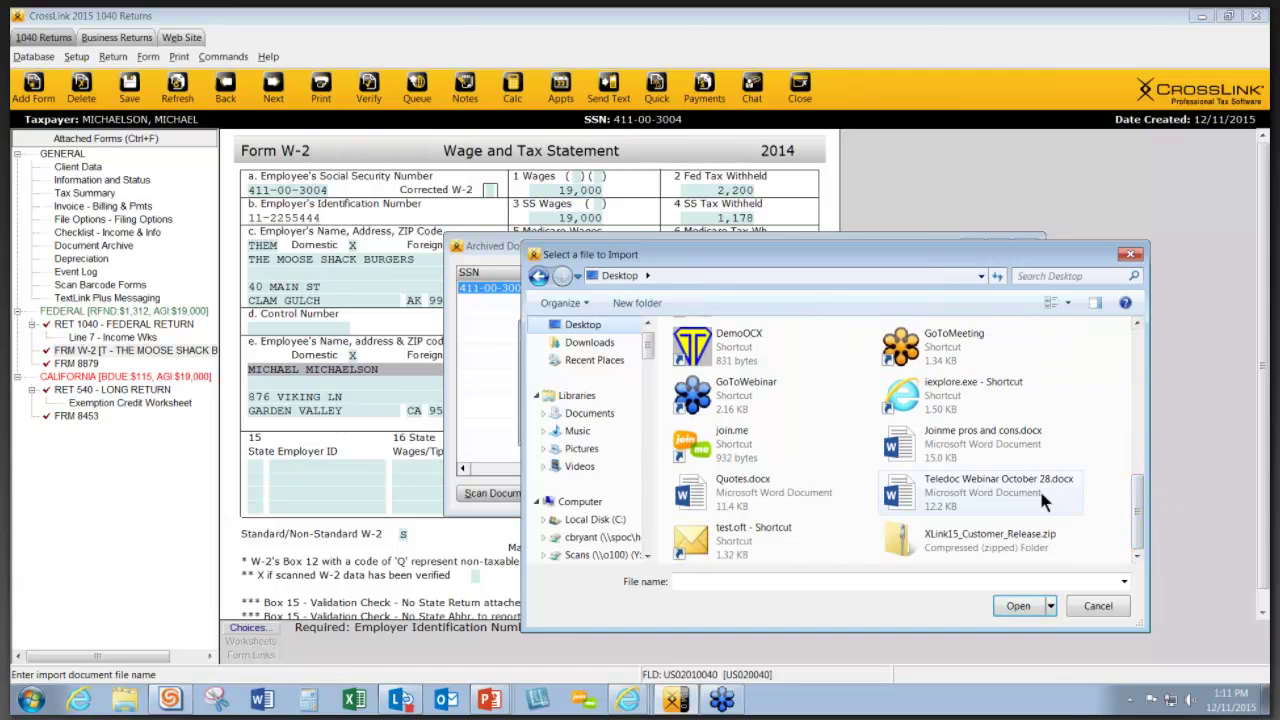
pyautogui.doubleClick(964, 484)
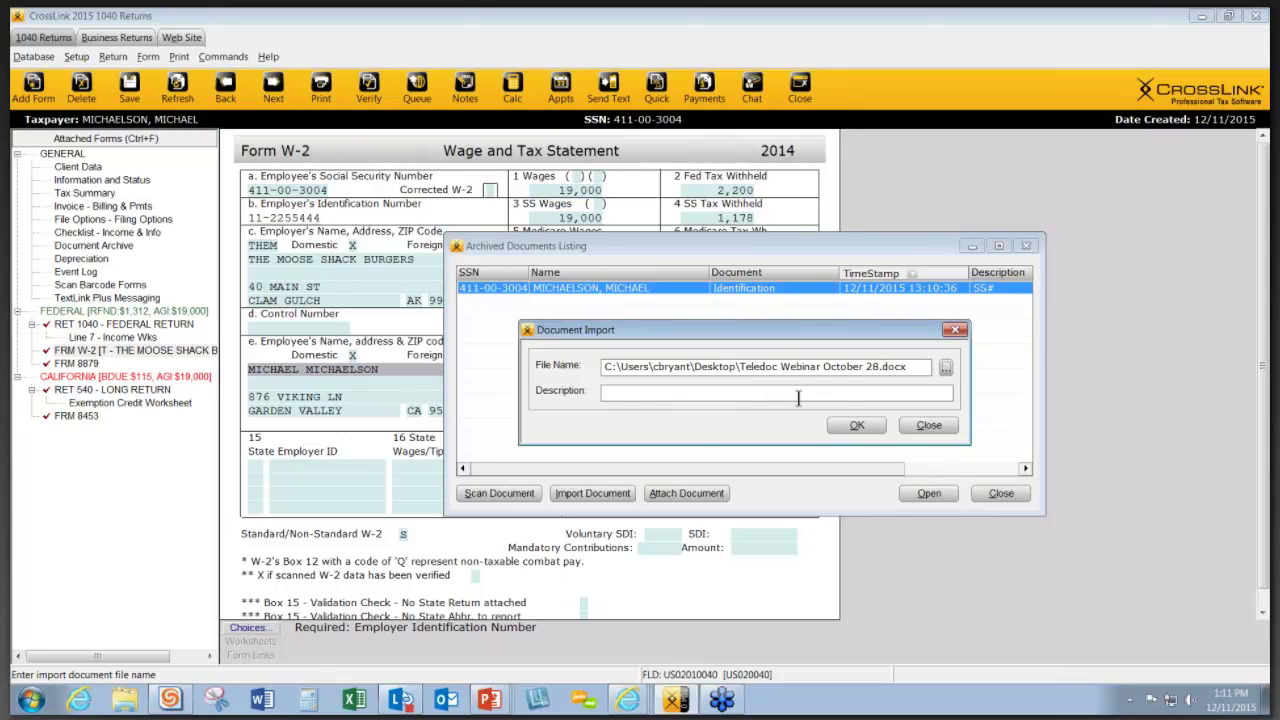
pyautogui.click(851, 427)
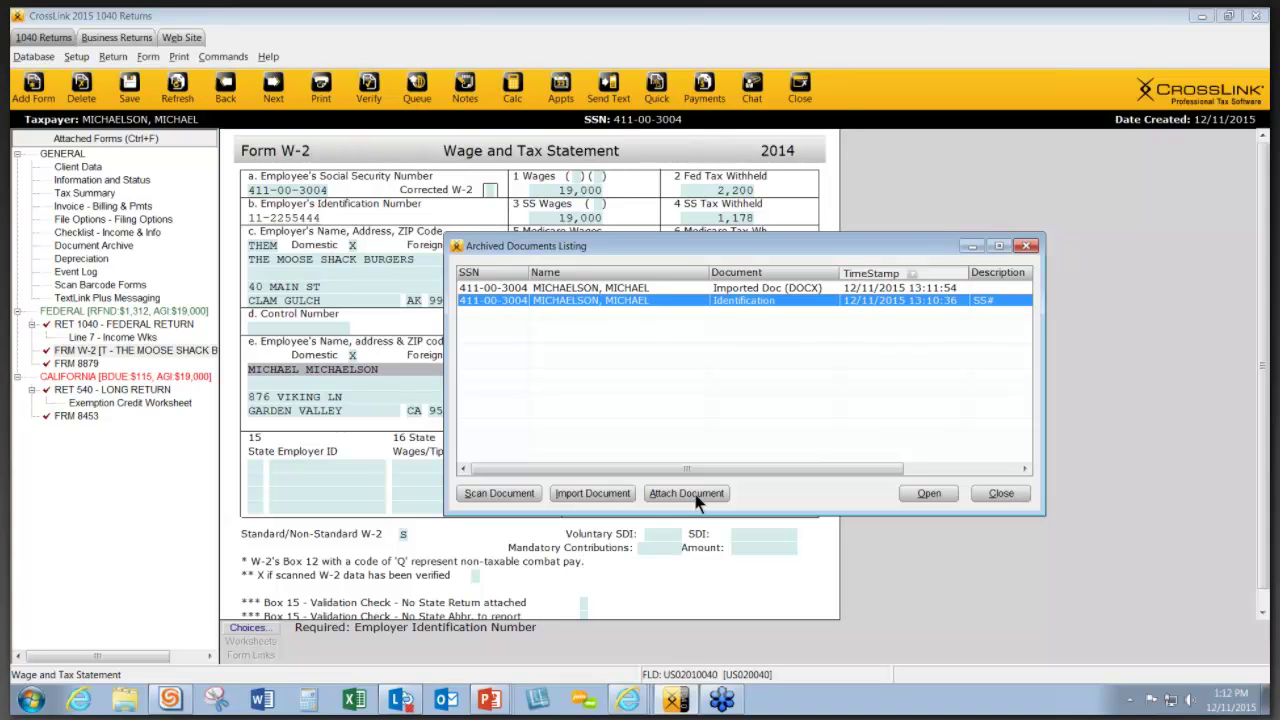
# - Attach the selected Identification scan to the Federal package as RET 1040 - Divorce Decree, and close the document archive
pyautogui.click(686, 493)
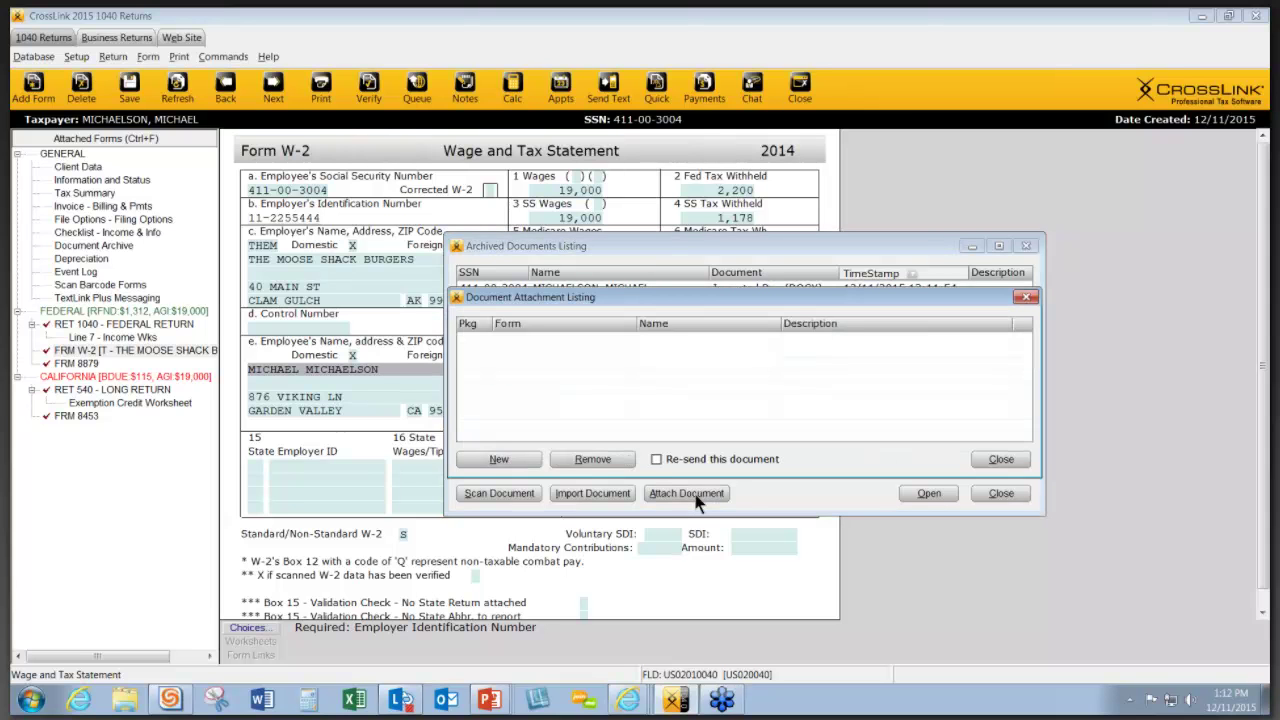
pyautogui.click(501, 460)
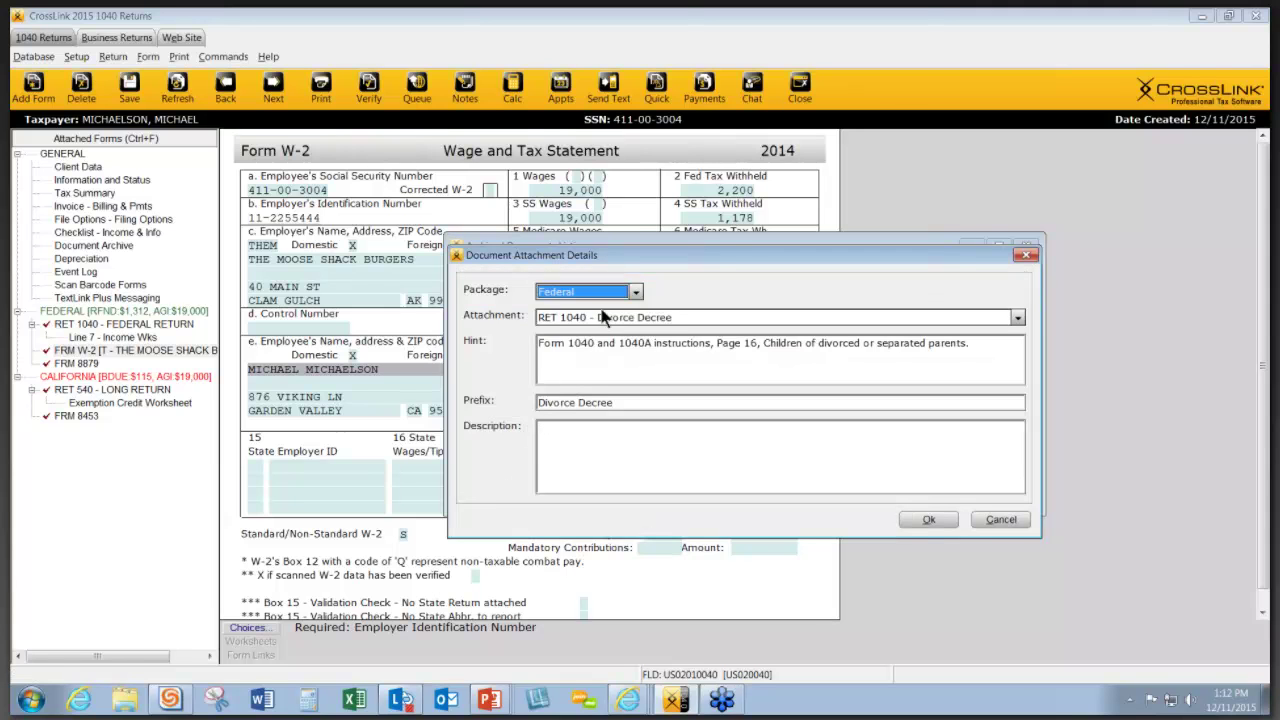
pyautogui.click(635, 292)
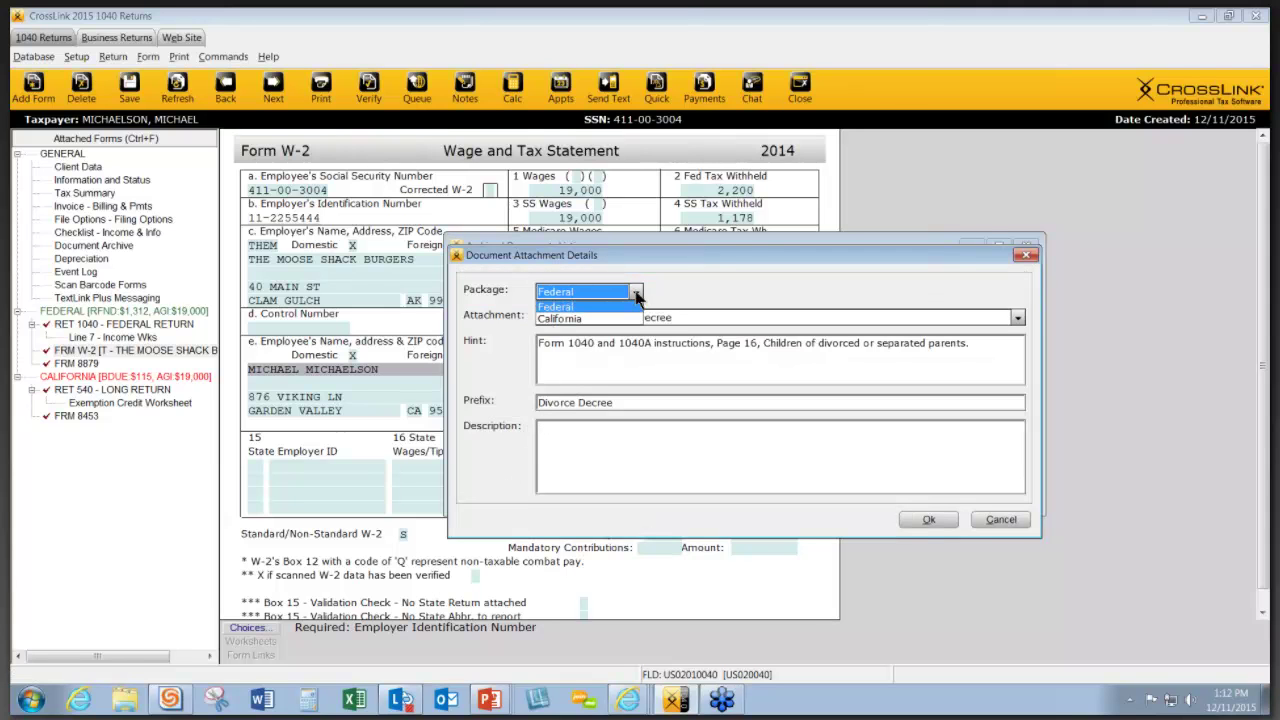
pyautogui.click(608, 306)
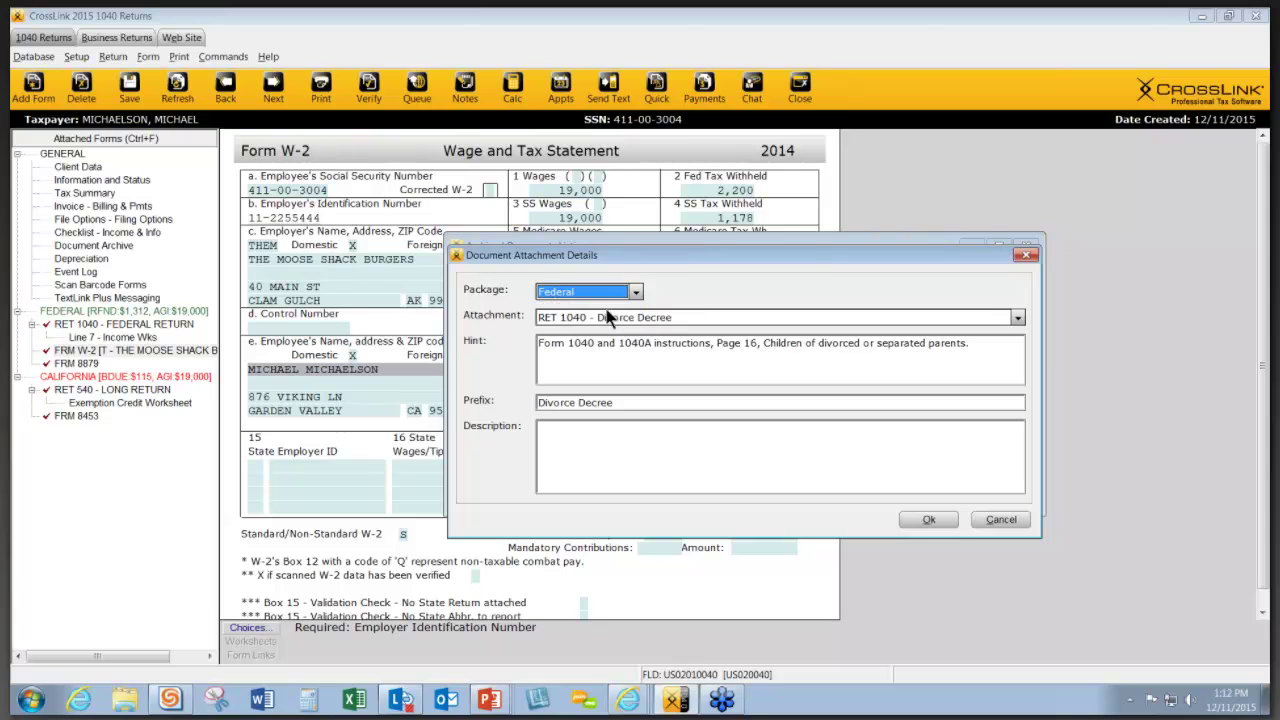
pyautogui.click(1016, 320)
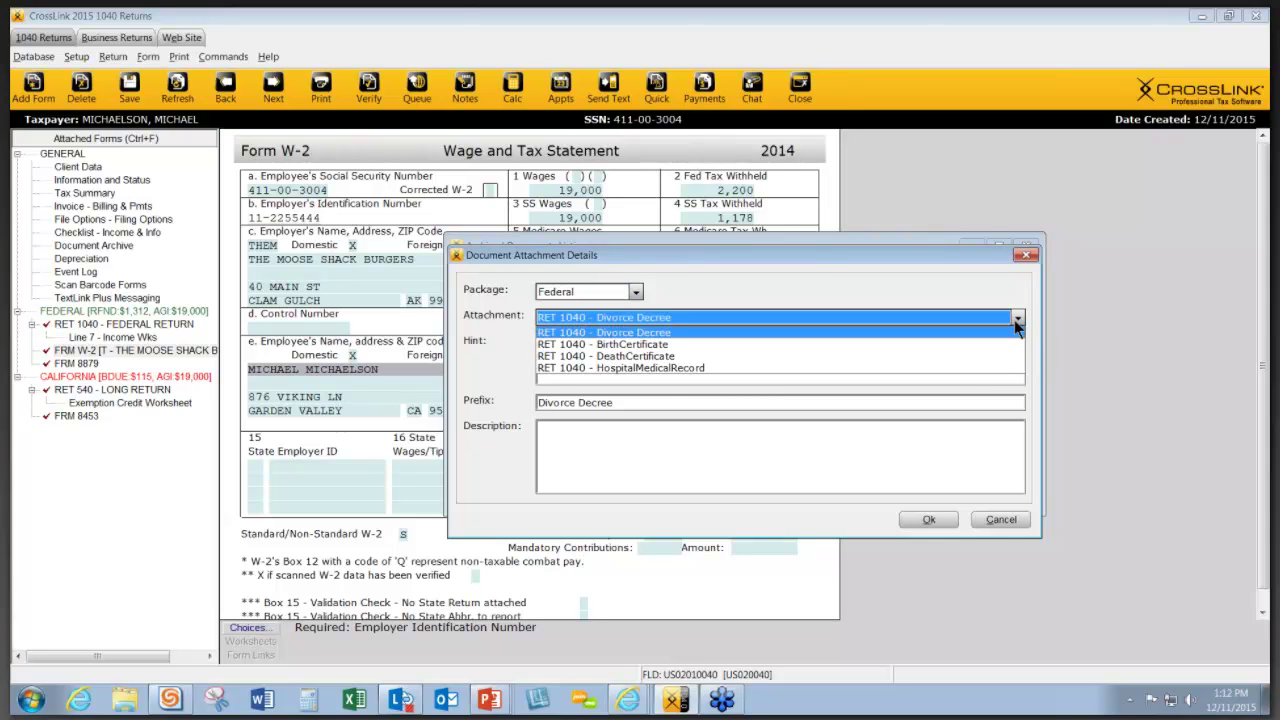
pyautogui.click(963, 321)
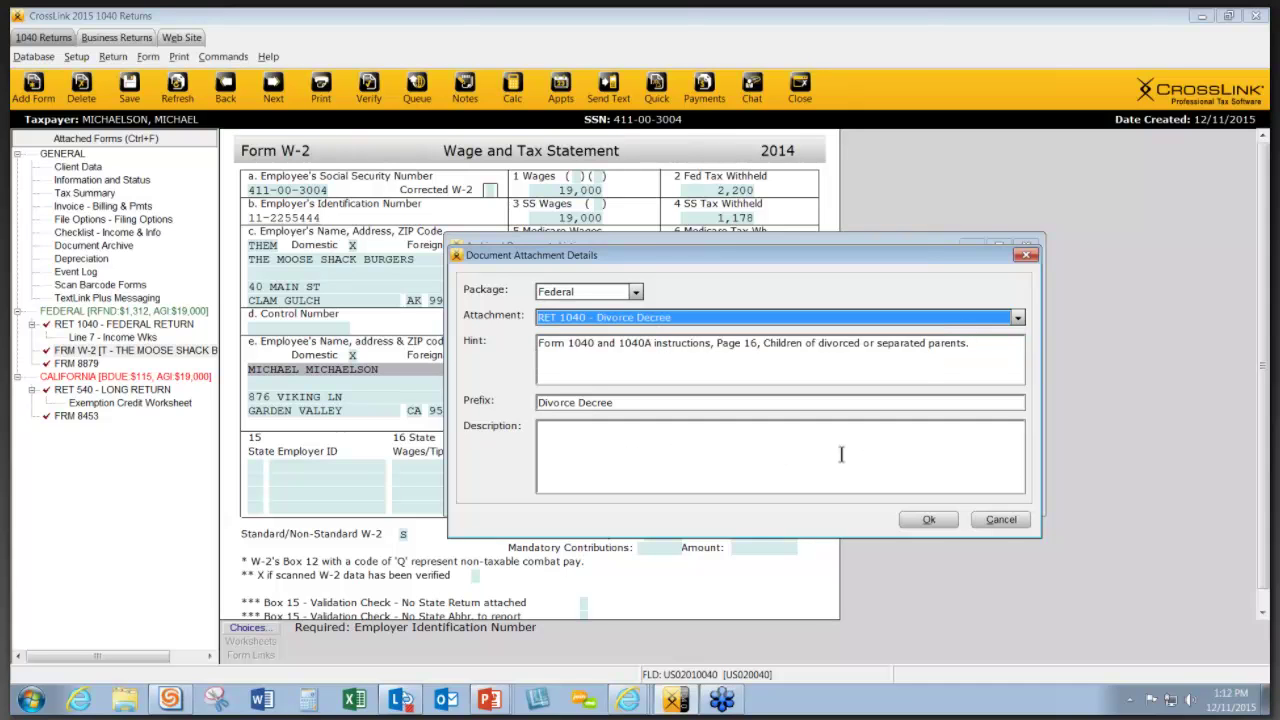
pyautogui.click(929, 520)
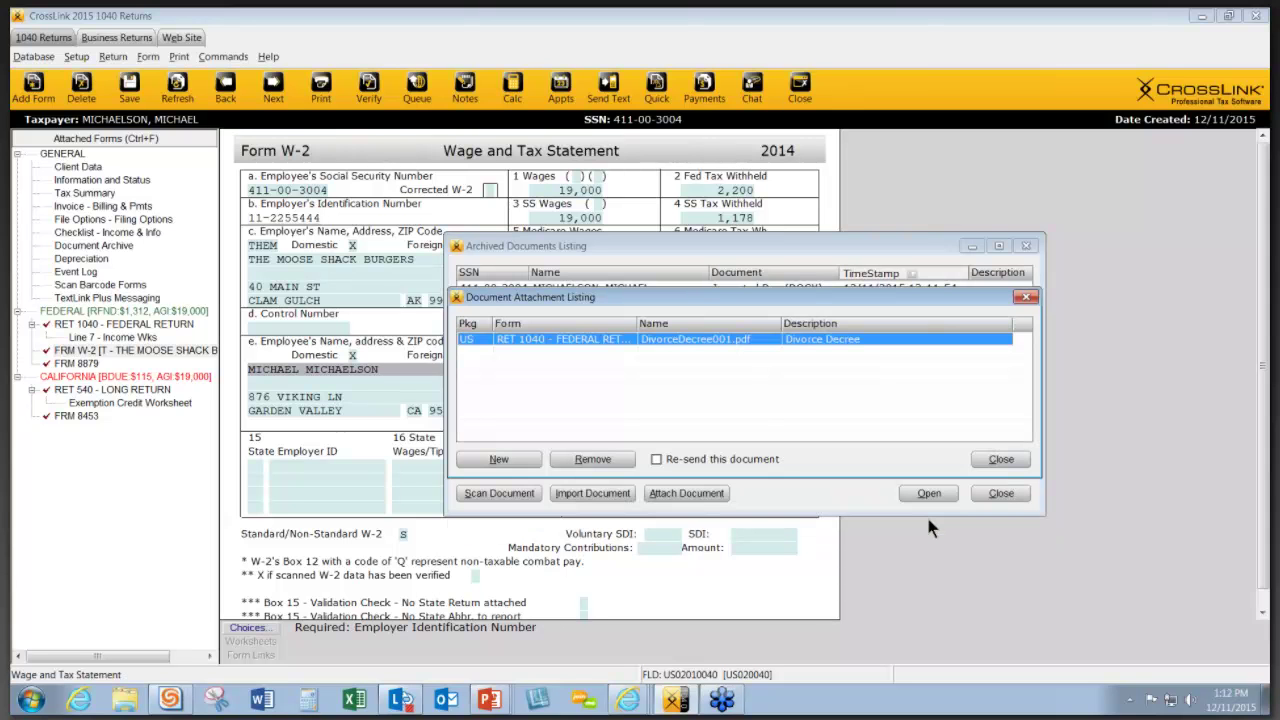
pyautogui.click(1001, 460)
pyautogui.click(1000, 493)
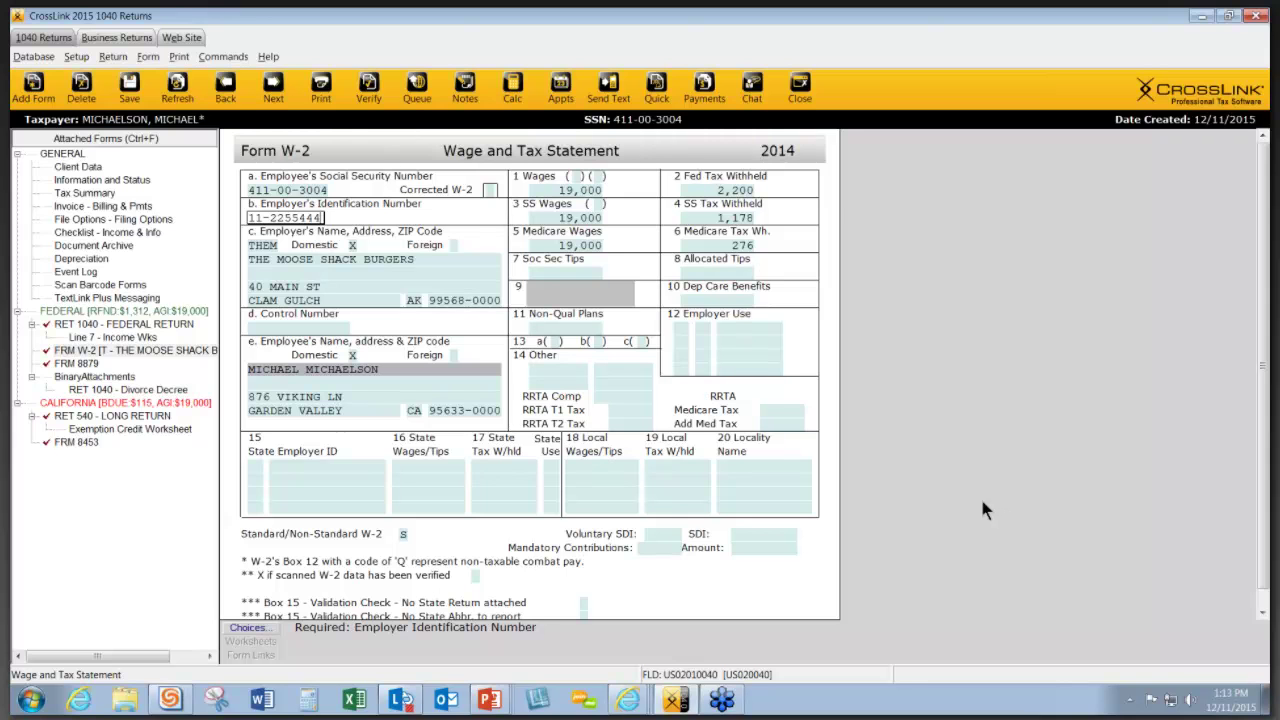
# - Close the current return and open the return with the 3,618 refund from the full list of returns
pyautogui.click(800, 88)
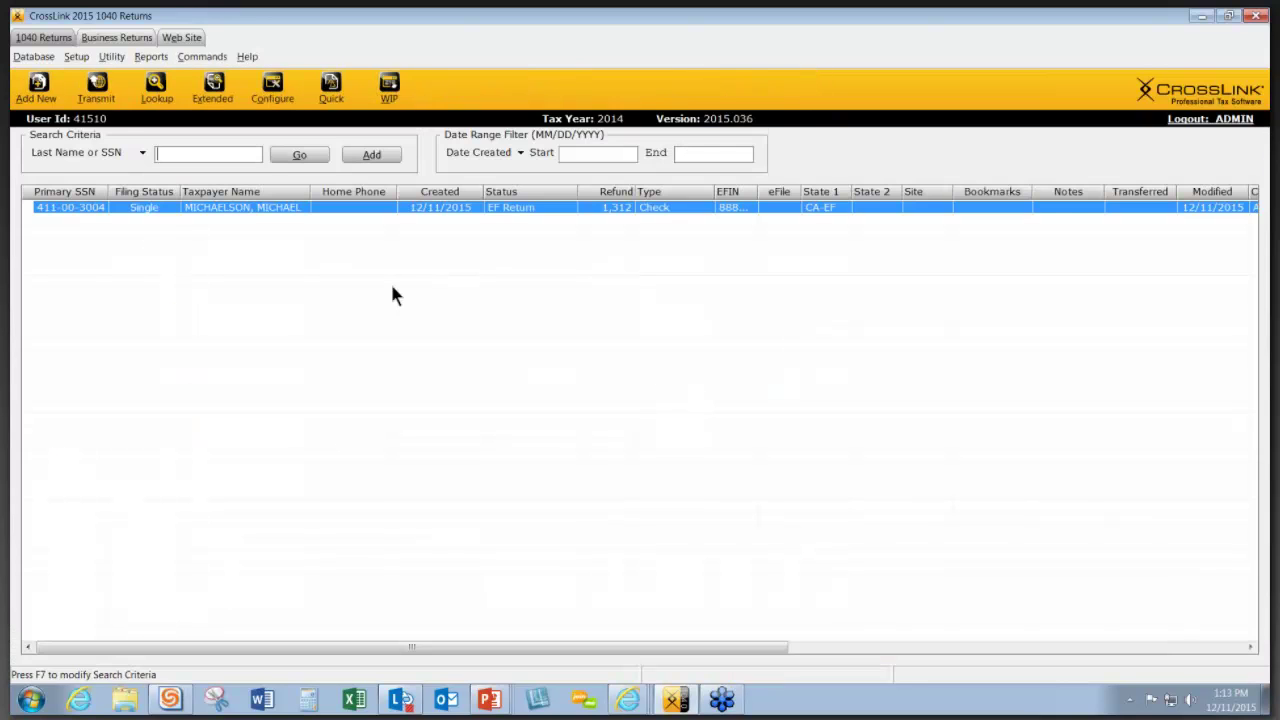
pyautogui.click(298, 157)
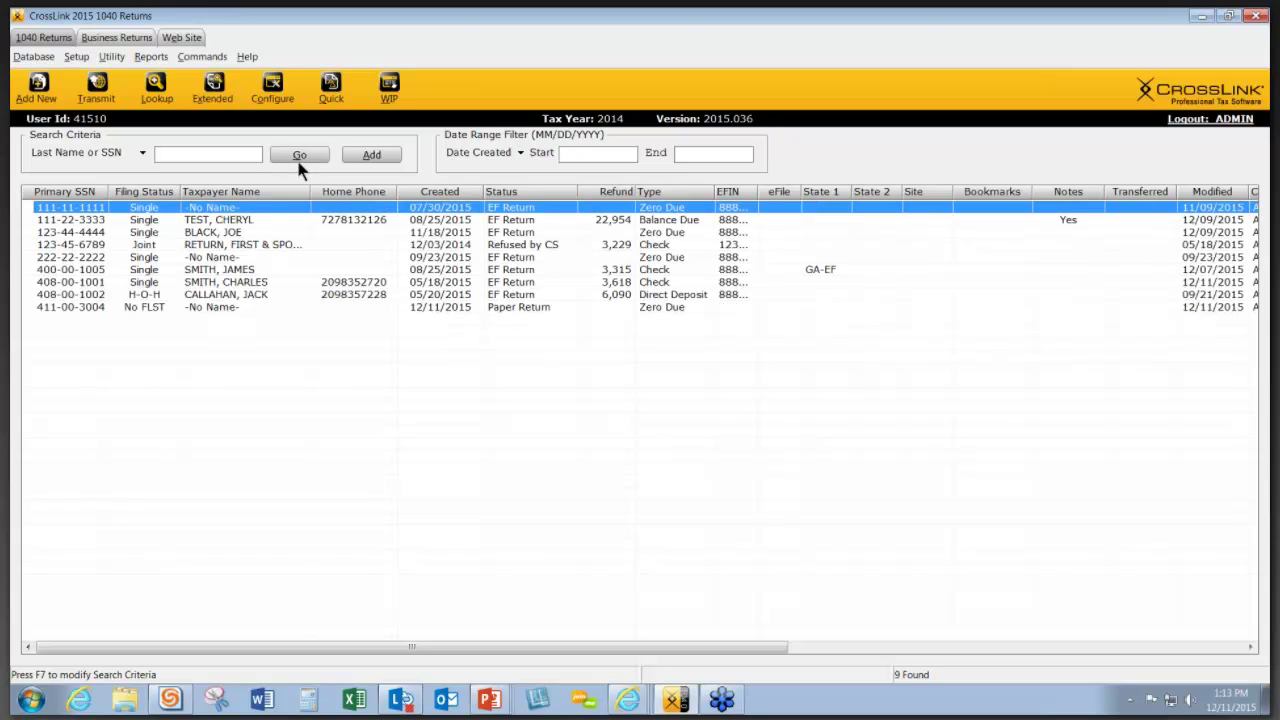
pyautogui.doubleClick(260, 287)
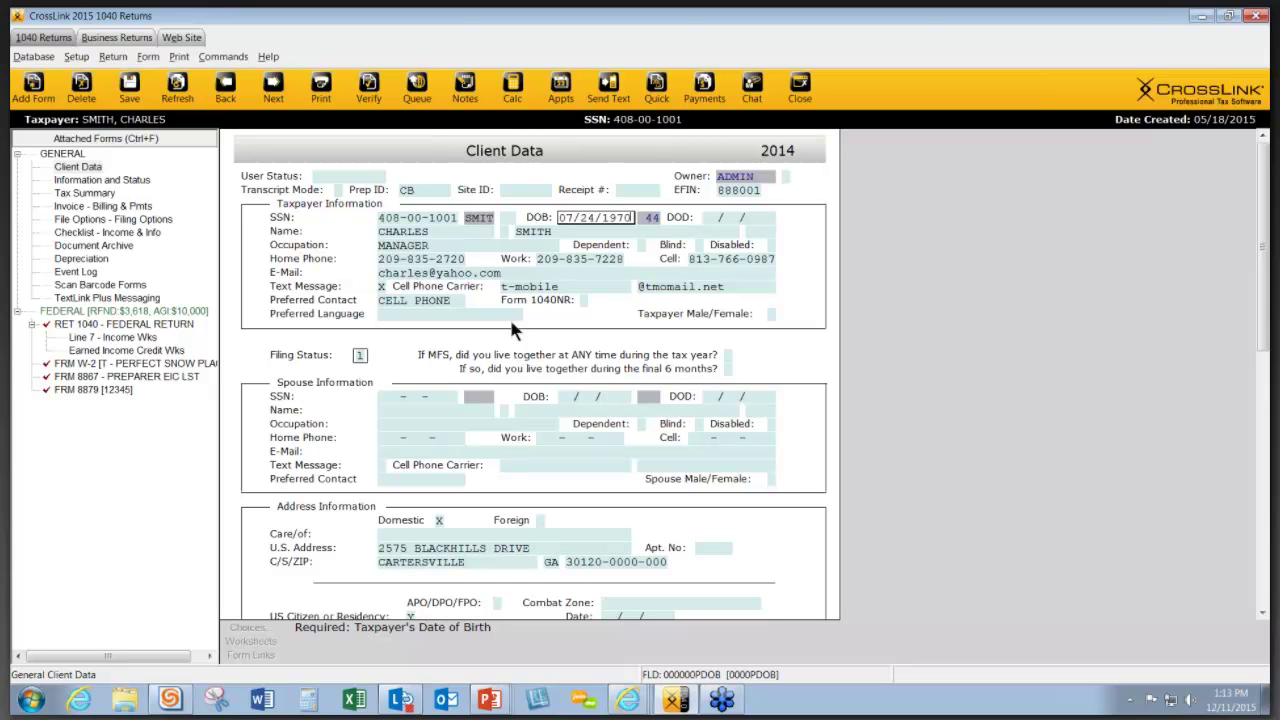
# - E-sign the final return's documents by capturing and accepting the taxpayer's signature and the ERO's signature
pyautogui.click(322, 88)
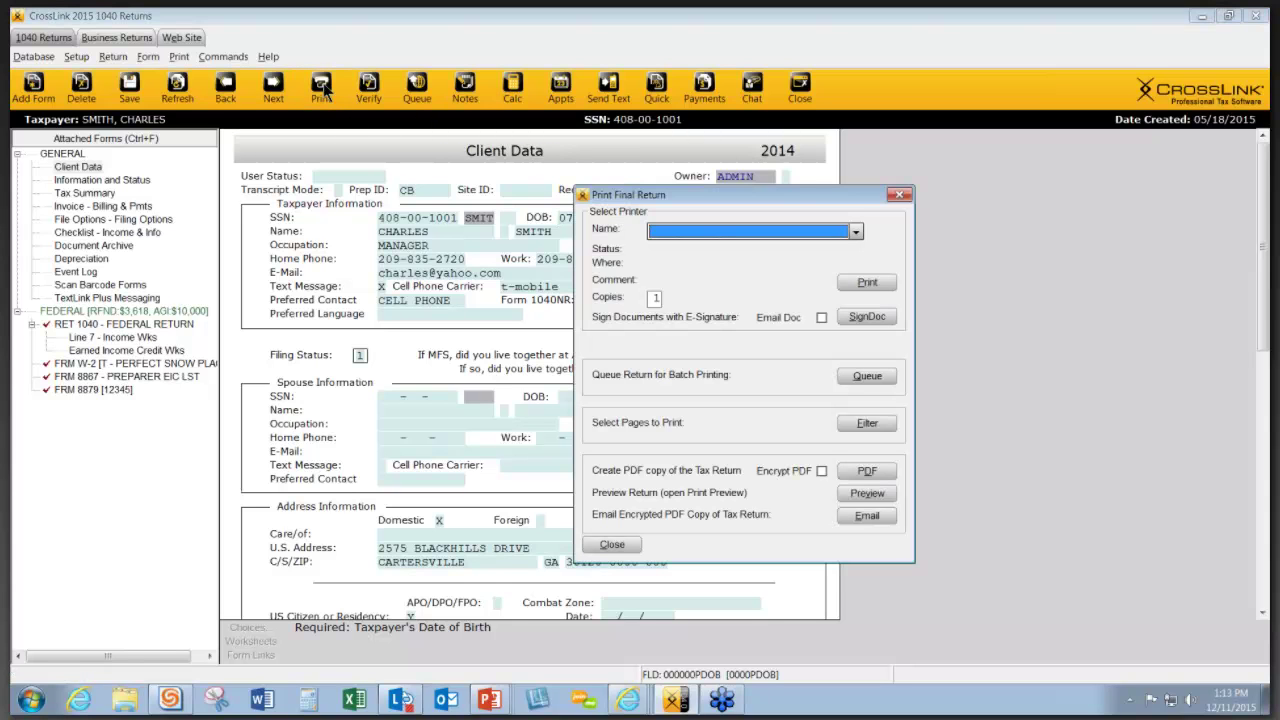
pyautogui.click(867, 318)
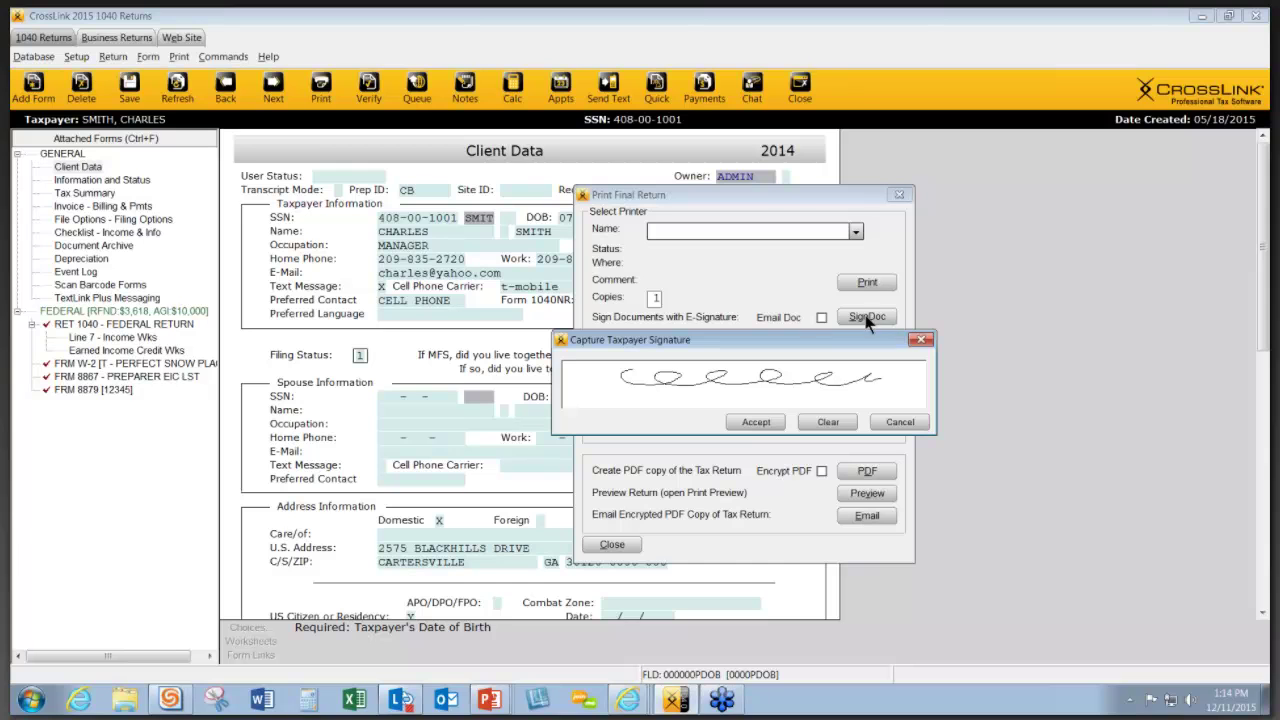
pyautogui.click(757, 423)
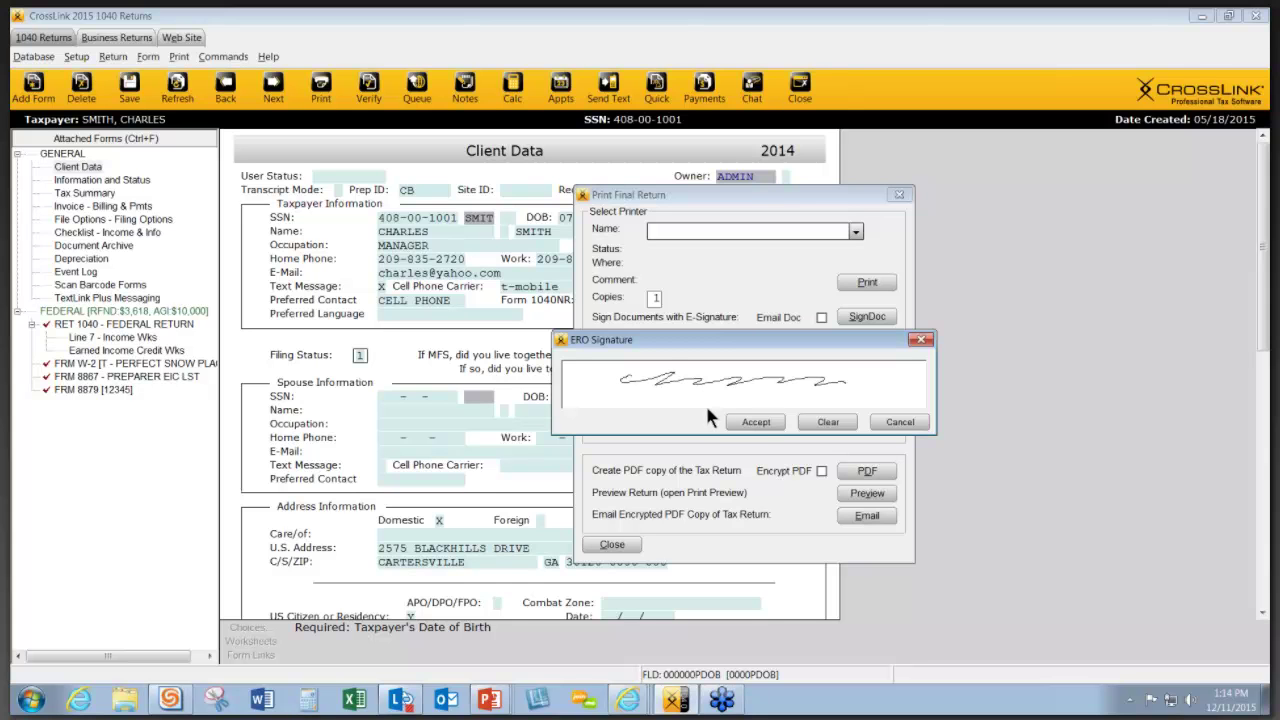
pyautogui.click(757, 422)
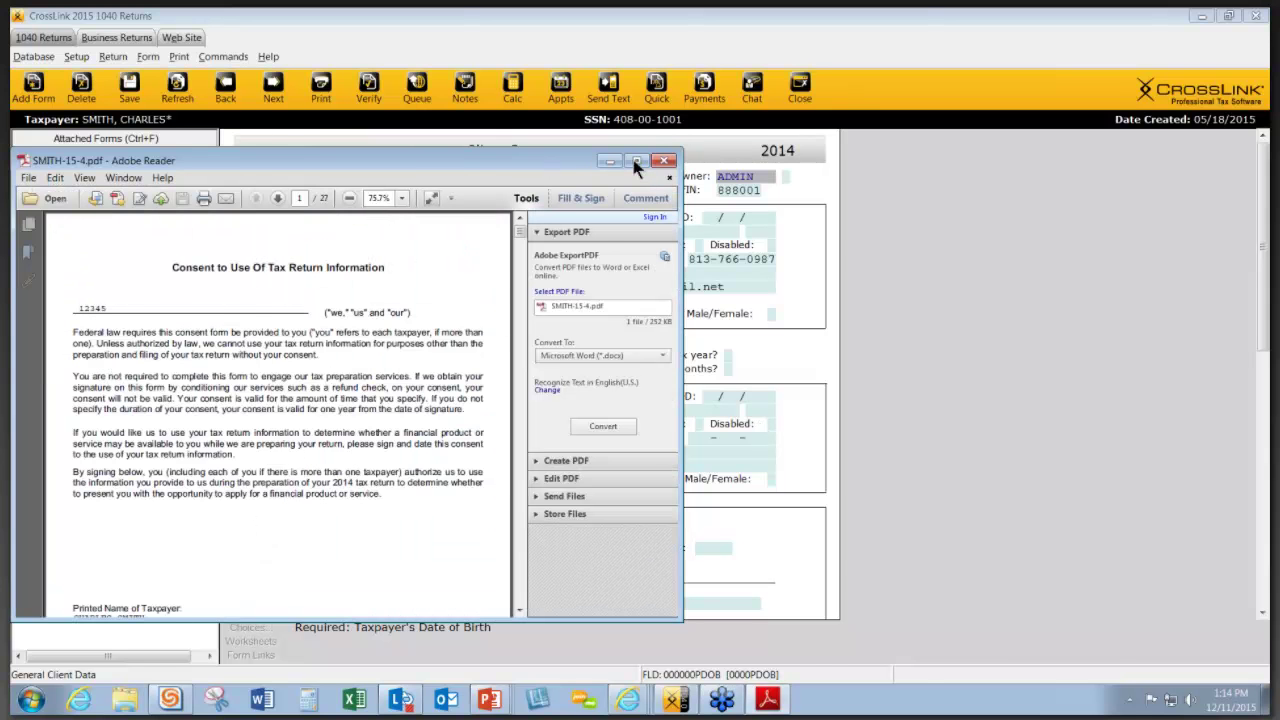
# - Examine the signed return PDF at full window size, from the consent form through the invoice and fee comparison to Form 8879, and close it
pyautogui.click(637, 161)
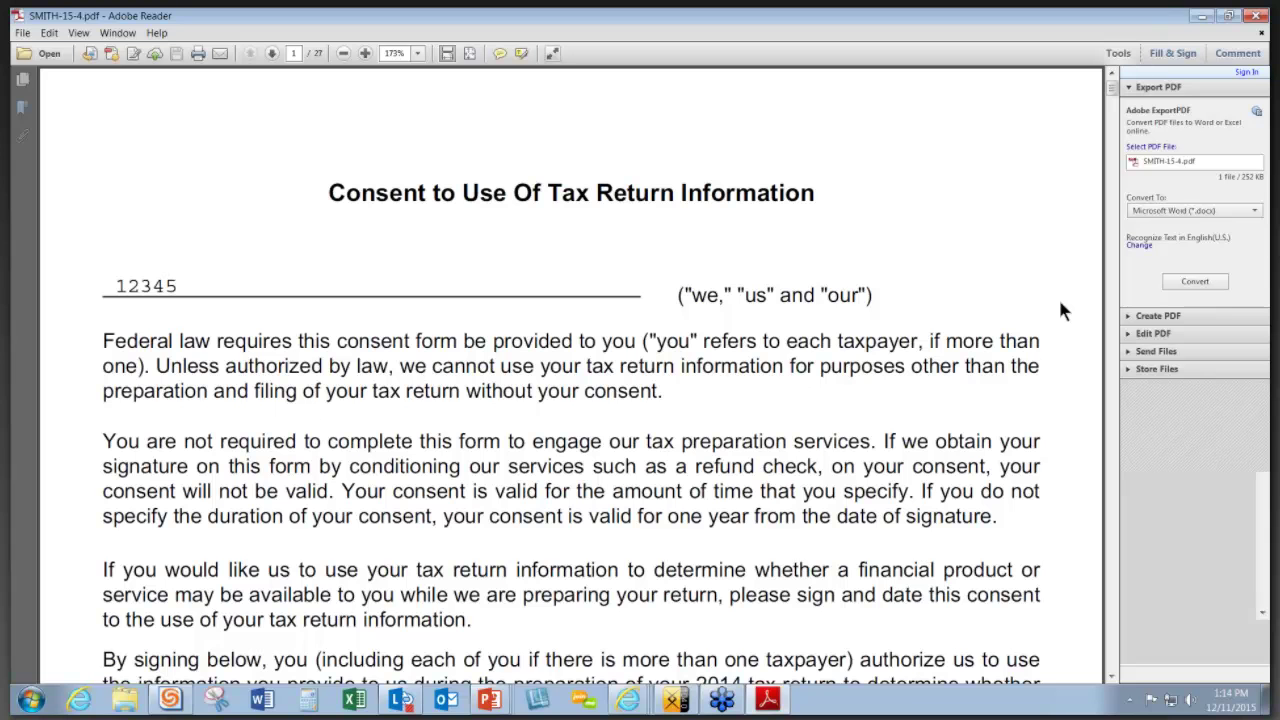
pyautogui.scroll(-1, 1062, 311)
pyautogui.scroll(-10, 1062, 311)
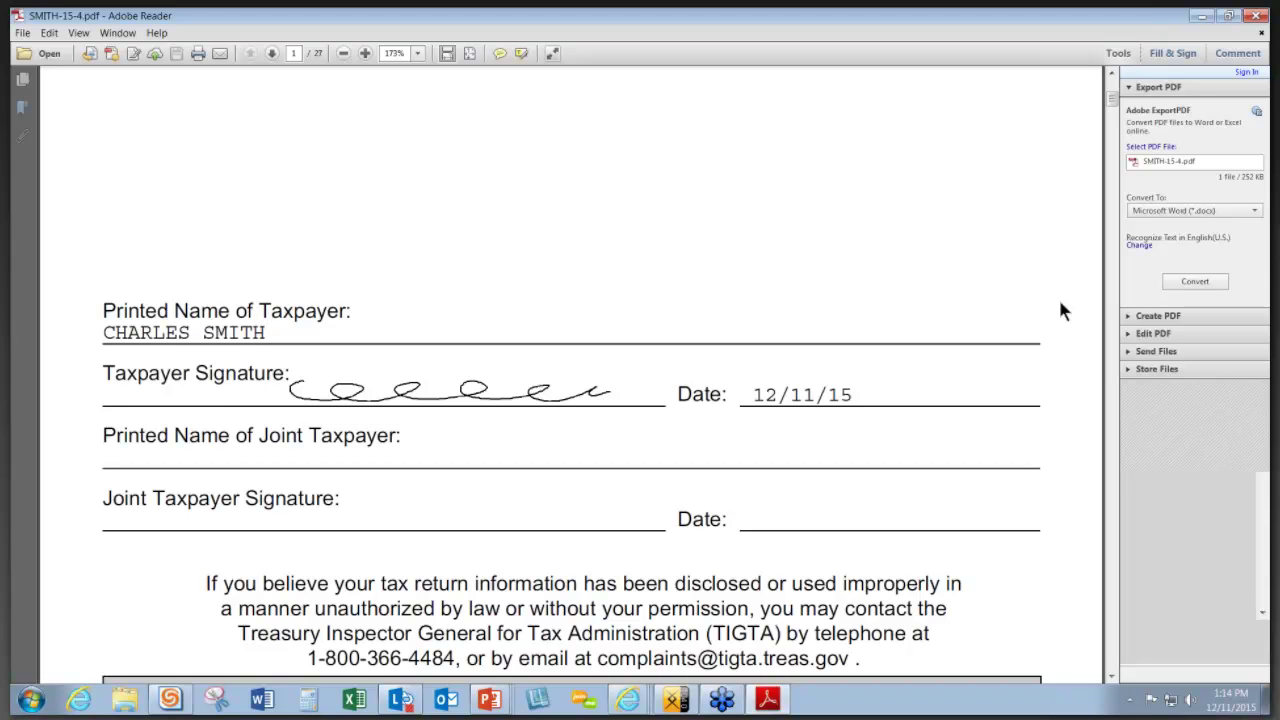
pyautogui.scroll(-3, 1062, 311)
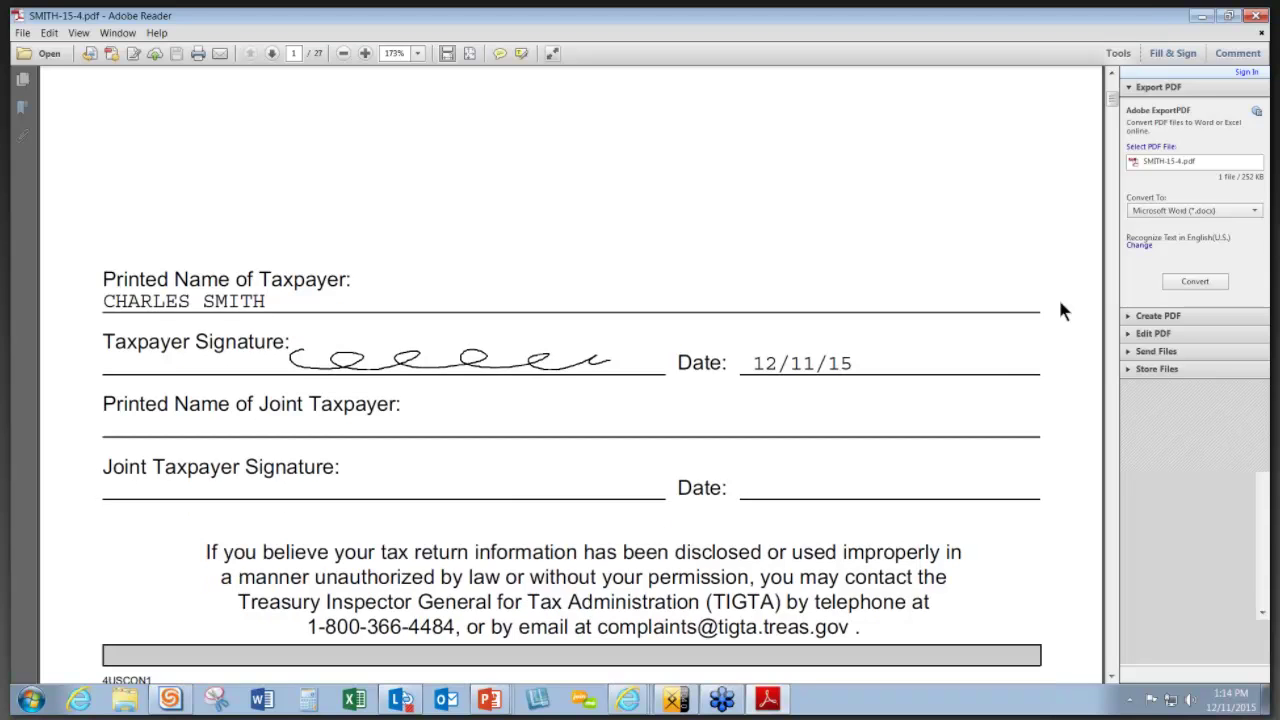
pyautogui.scroll(-7, 1062, 311)
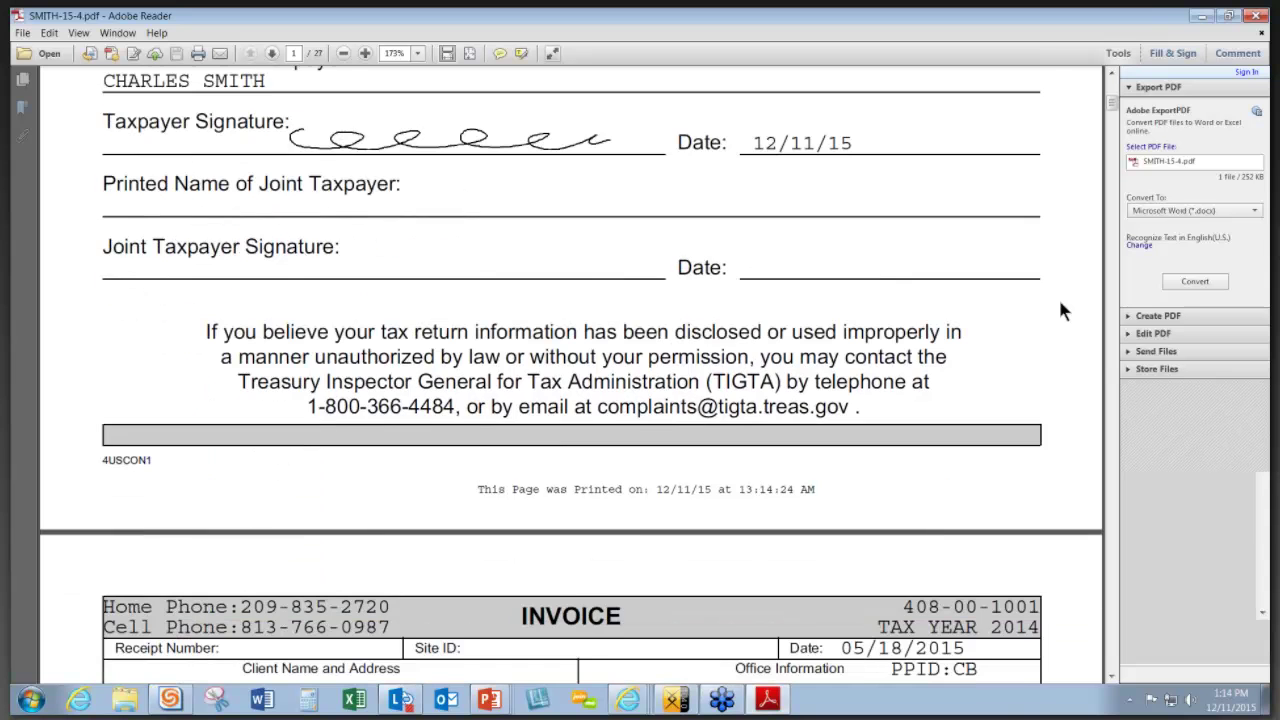
pyautogui.scroll(-16, 1063, 311)
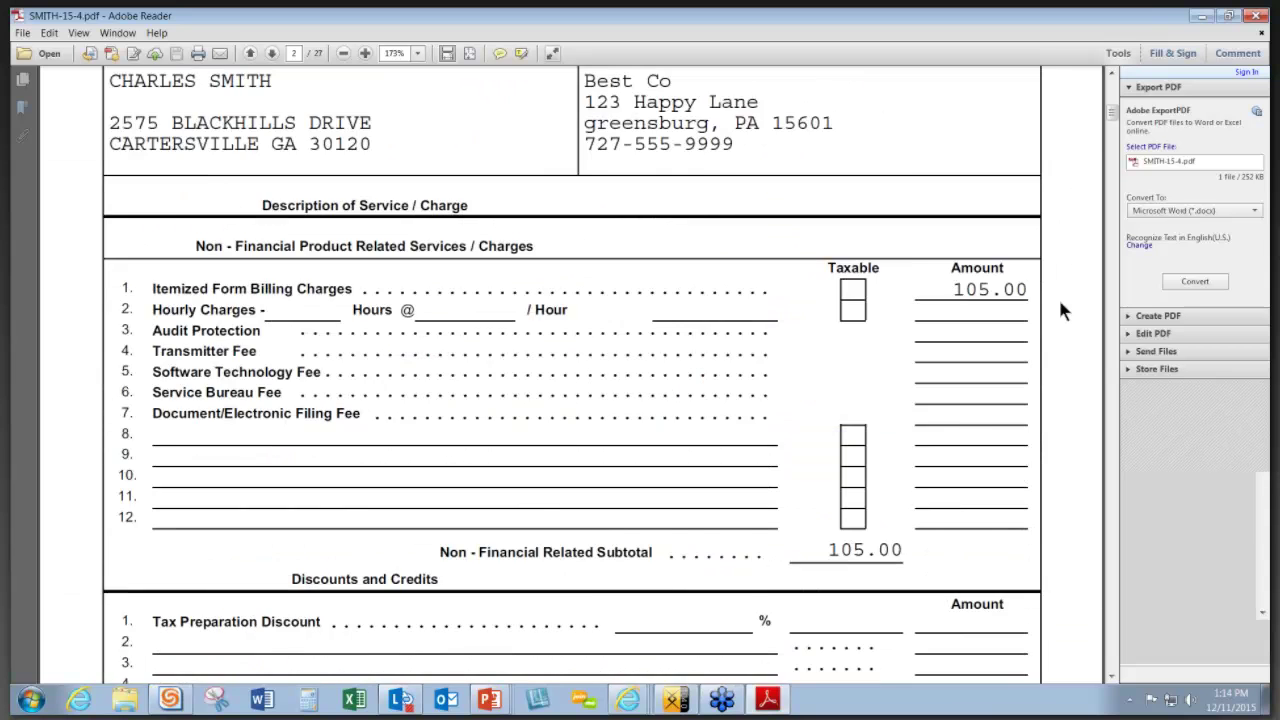
pyautogui.scroll(-10, 1062, 311)
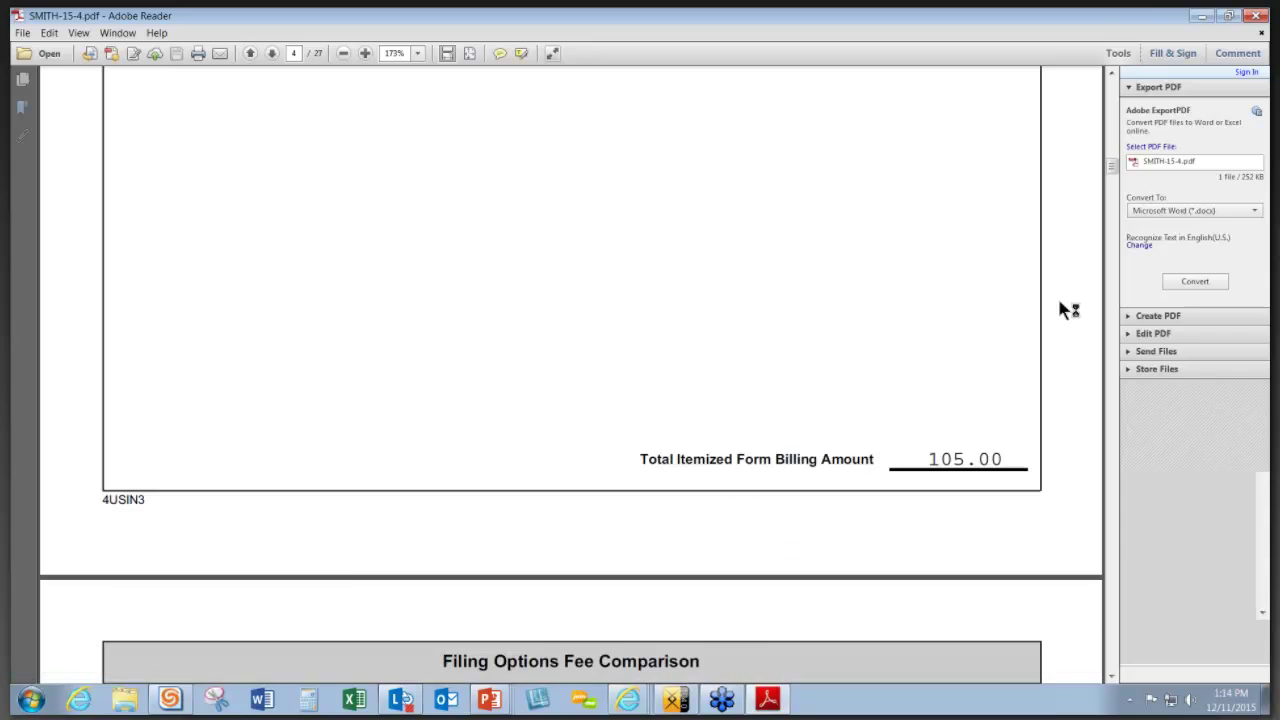
pyautogui.scroll(-20, 1065, 311)
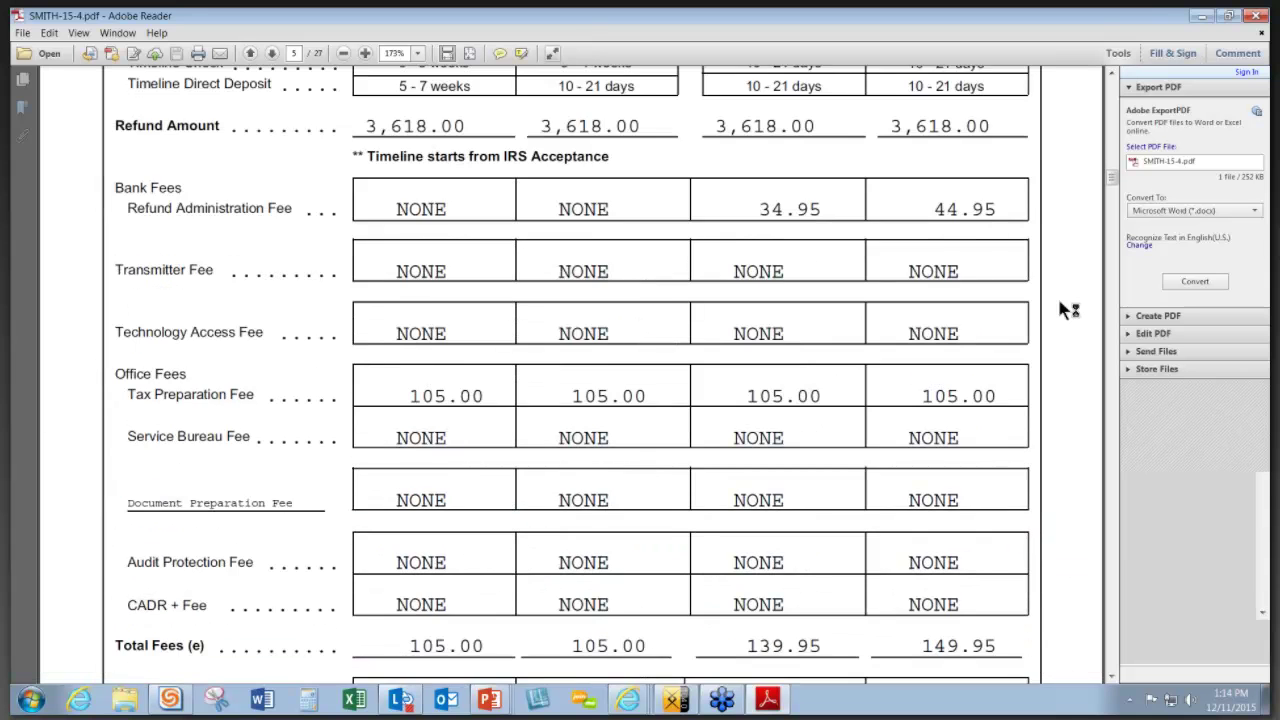
pyautogui.scroll(-2, 1063, 311)
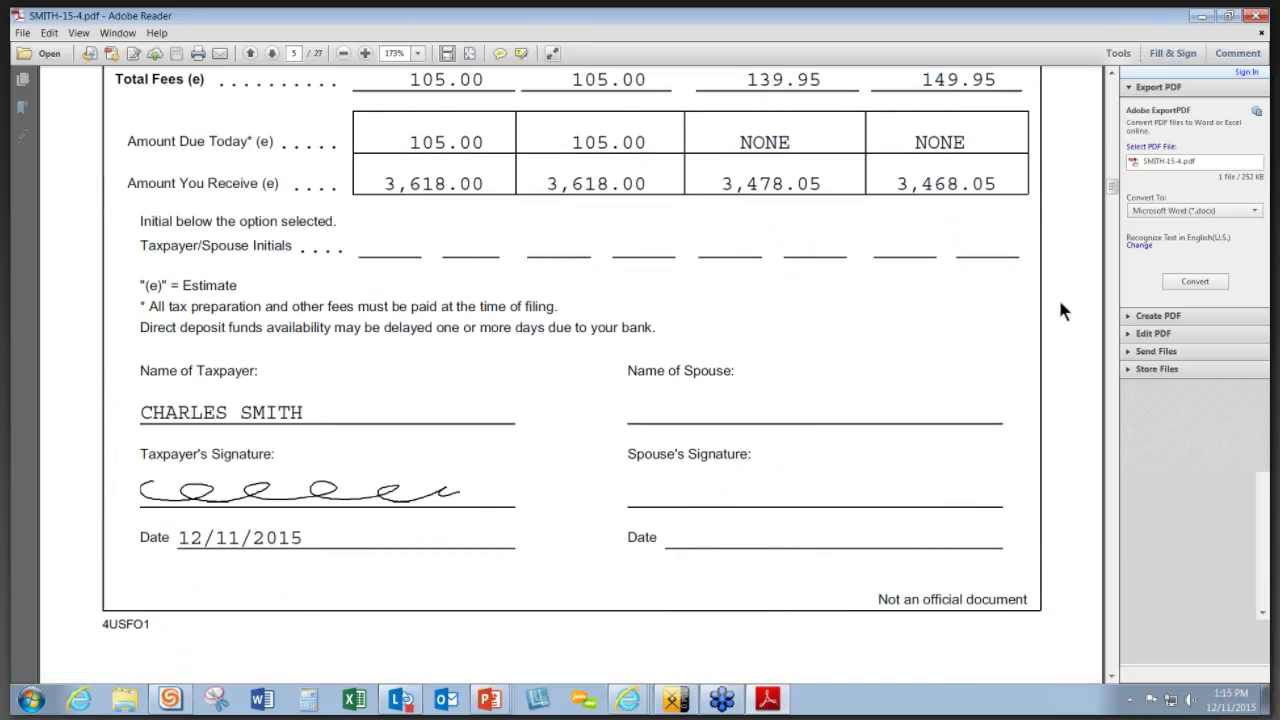
pyautogui.scroll(-10, 1062, 311)
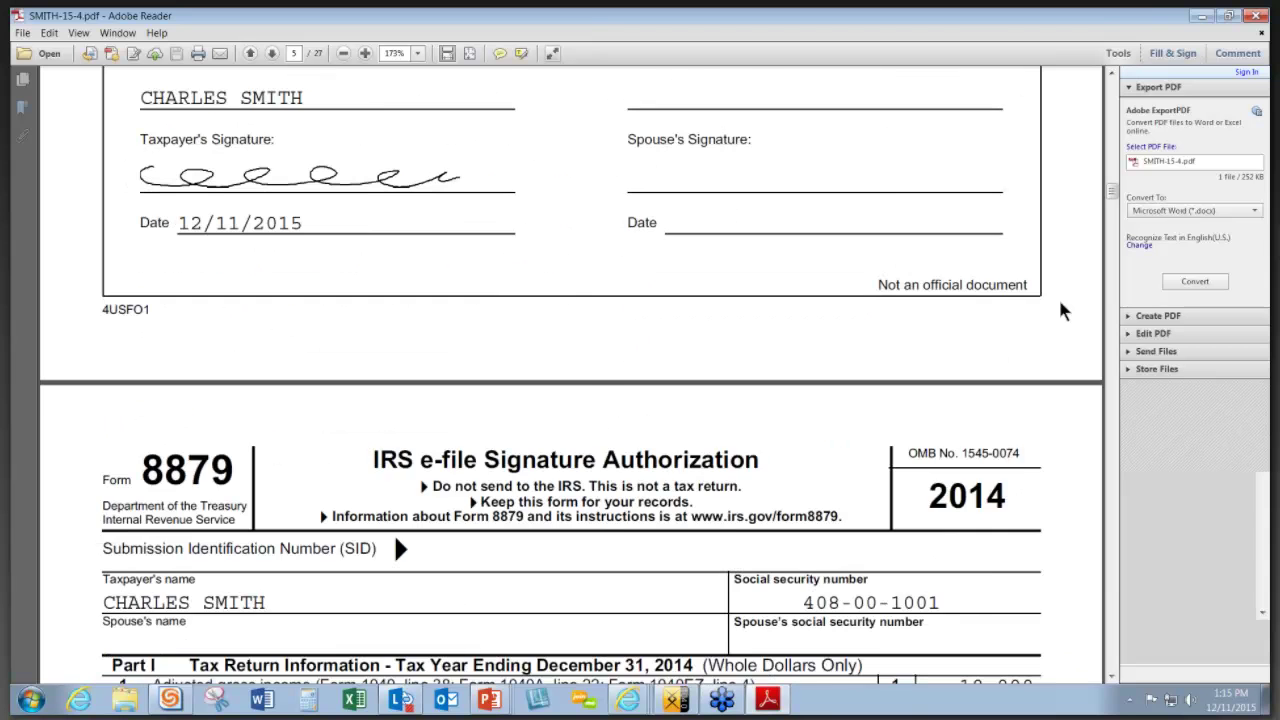
pyautogui.scroll(-3, 1062, 311)
pyautogui.scroll(-4, 1062, 311)
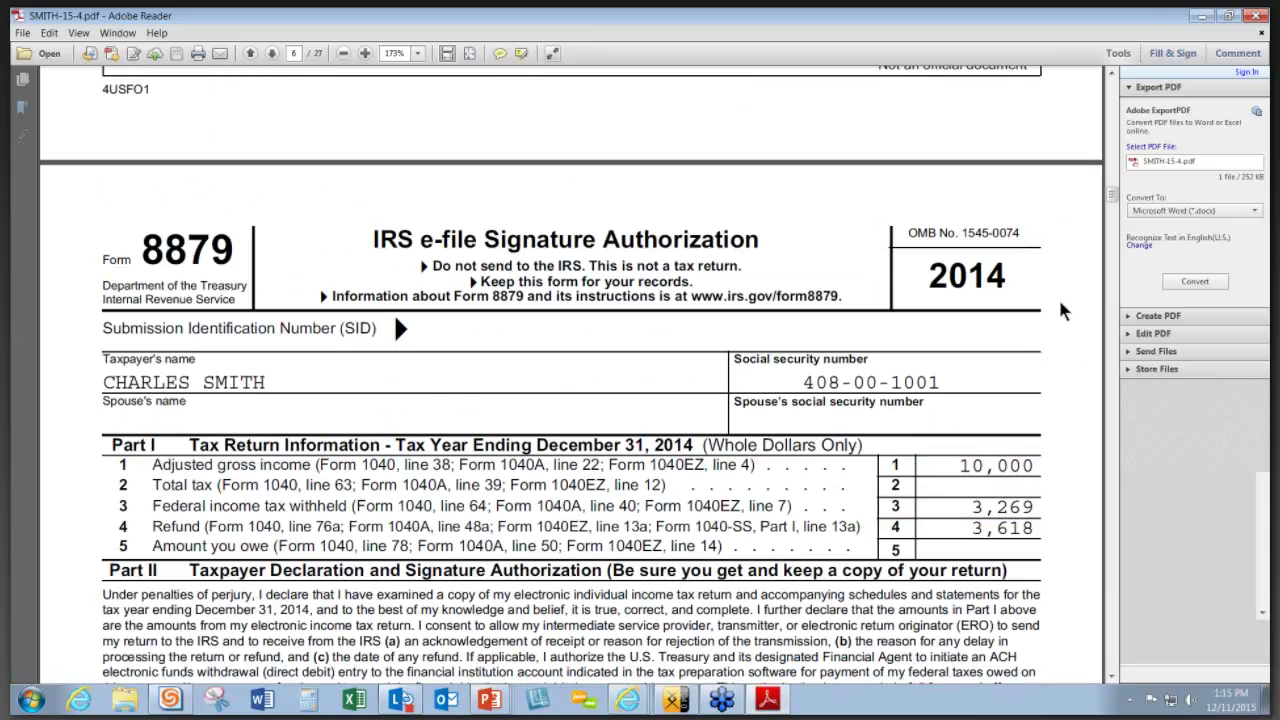
pyautogui.scroll(-13, 1063, 311)
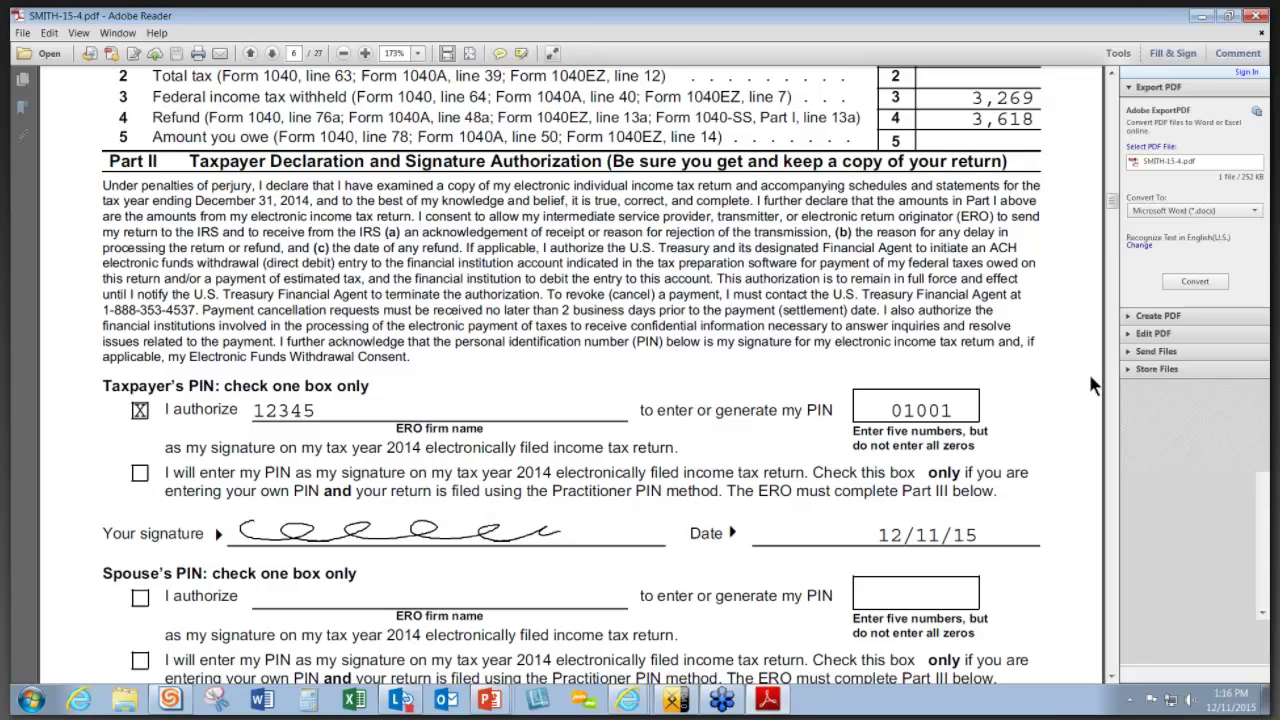
pyautogui.click(1257, 18)
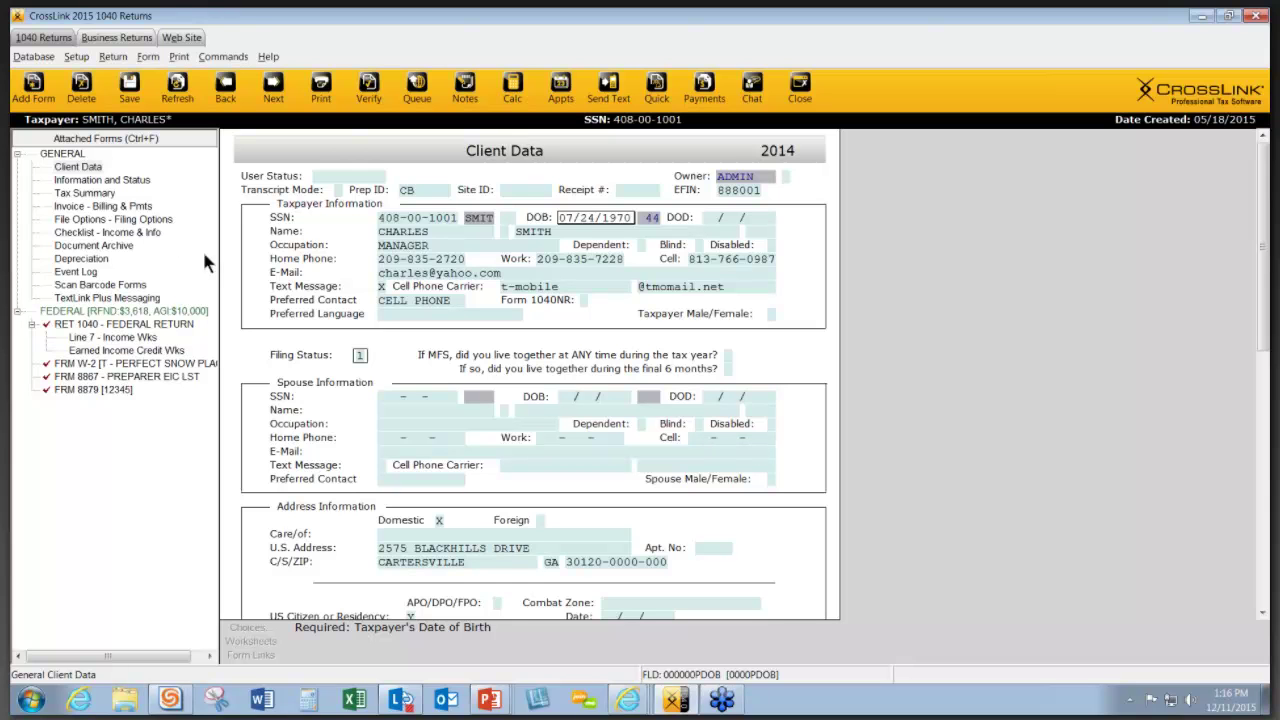
# - View the NEW ERA record in the EF Originators database for its stored ERO signature, and close the record and list
pyautogui.click(30, 57)
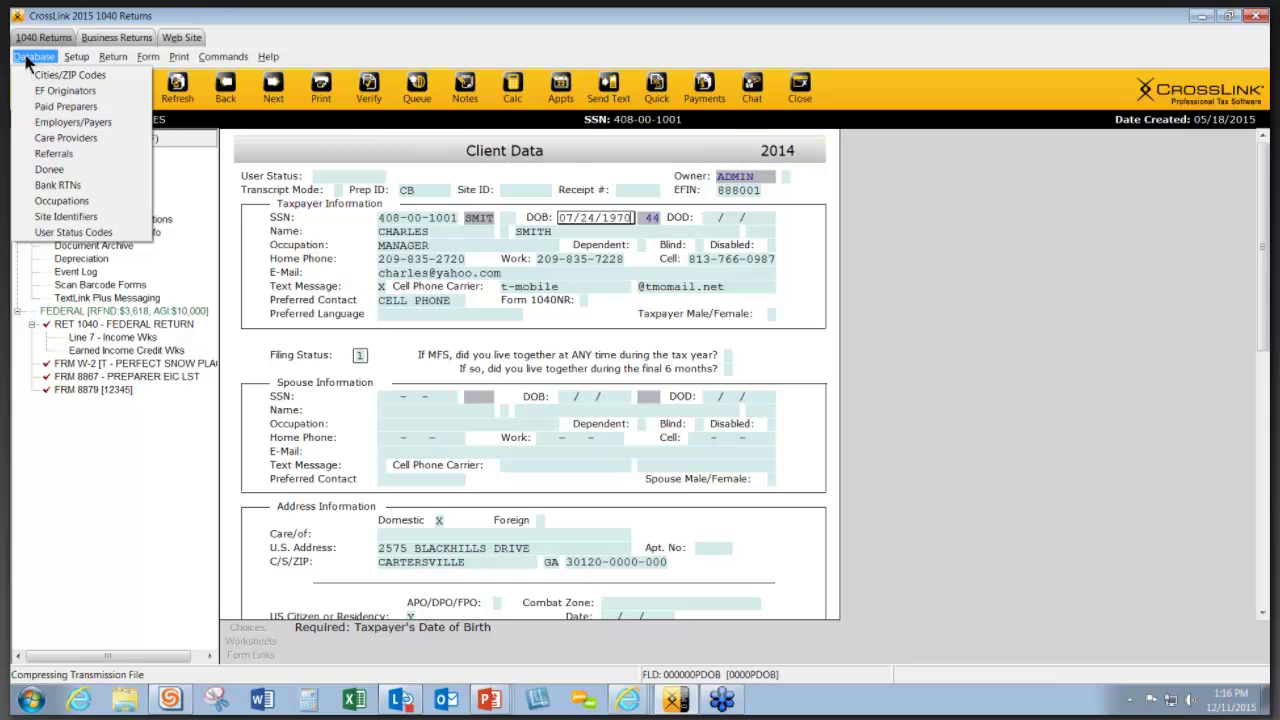
pyautogui.click(44, 92)
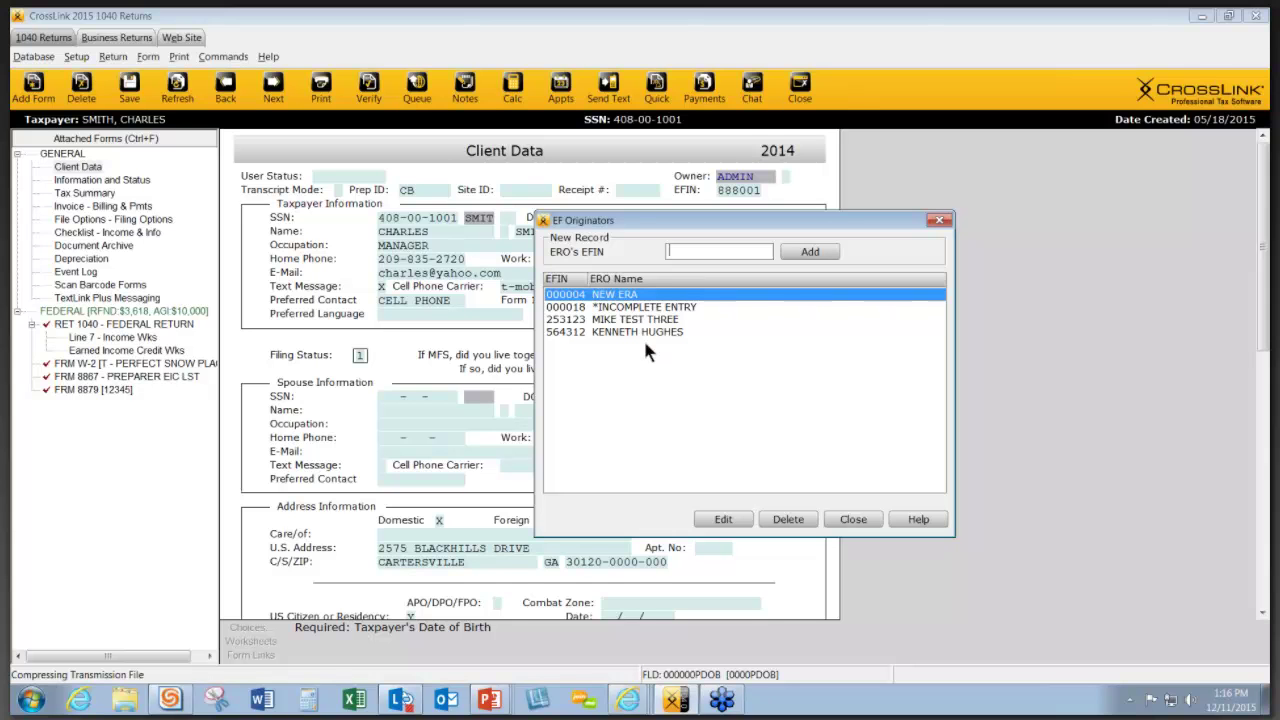
pyautogui.doubleClick(625, 295)
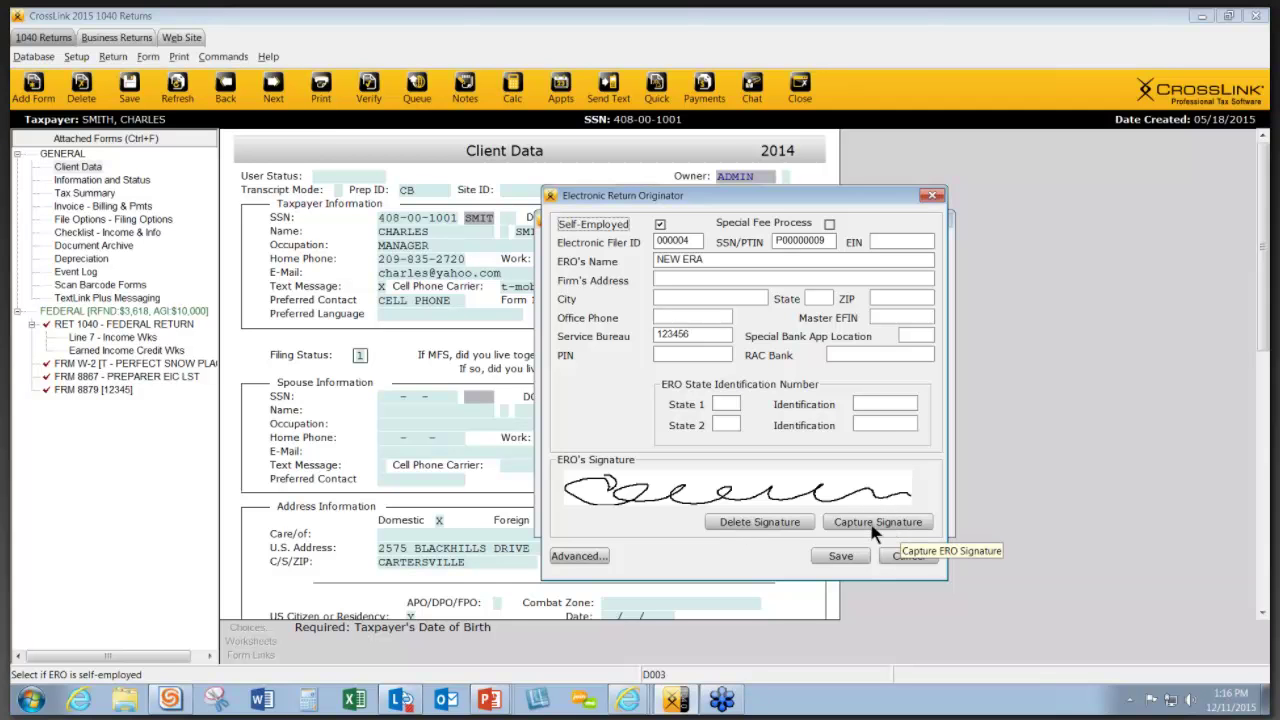
pyautogui.click(931, 196)
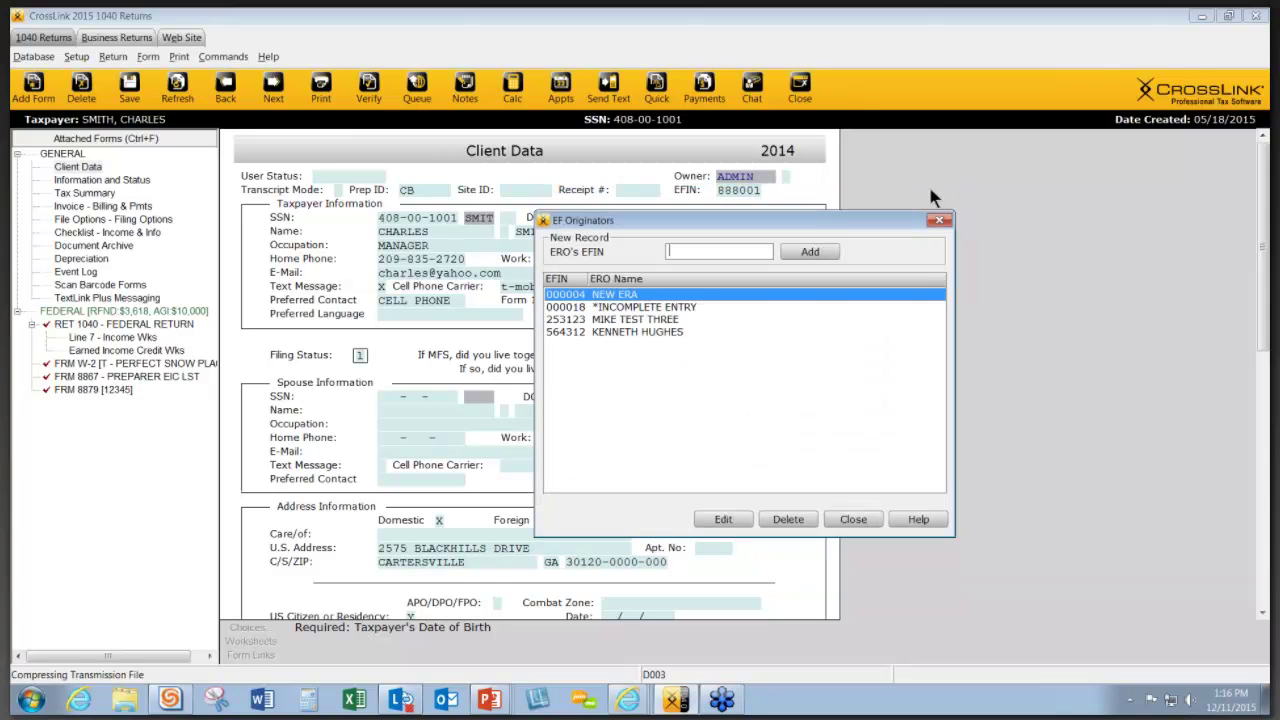
pyautogui.click(939, 221)
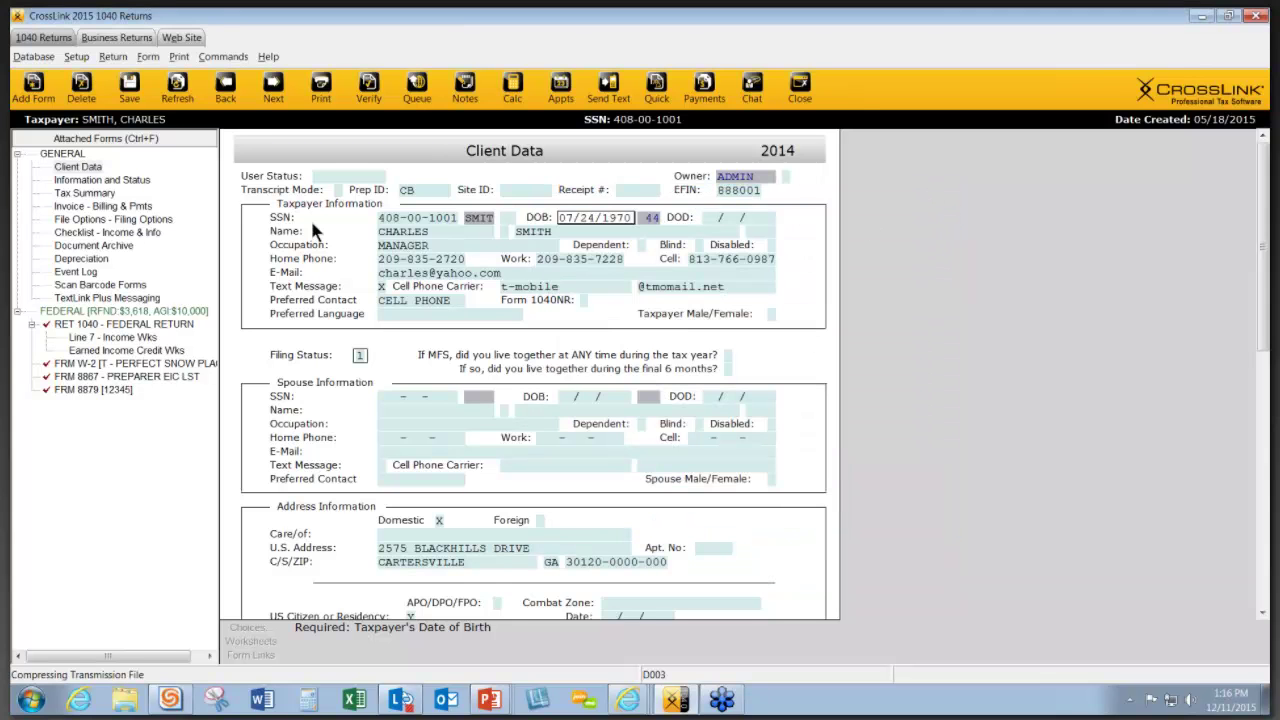
# - Replace the listed paid preparer's stored signature with a newly captured one, and close the Paid Preparers database
pyautogui.click(36, 58)
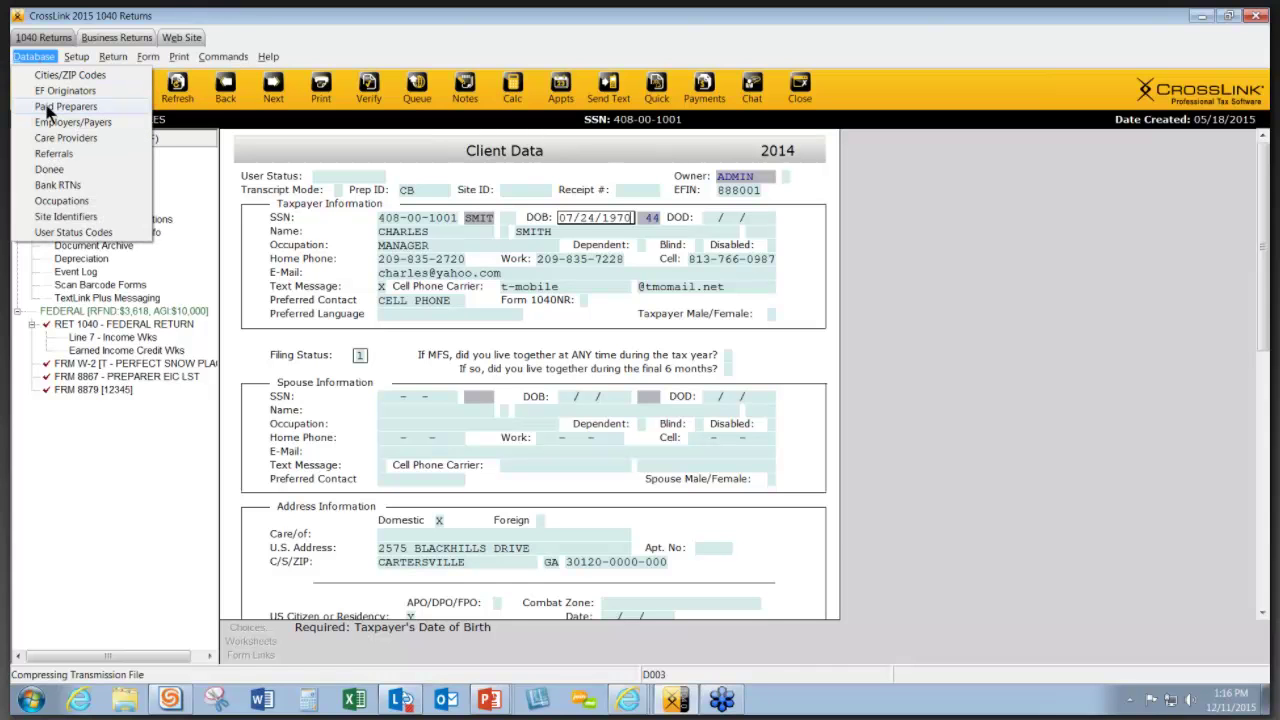
pyautogui.click(60, 106)
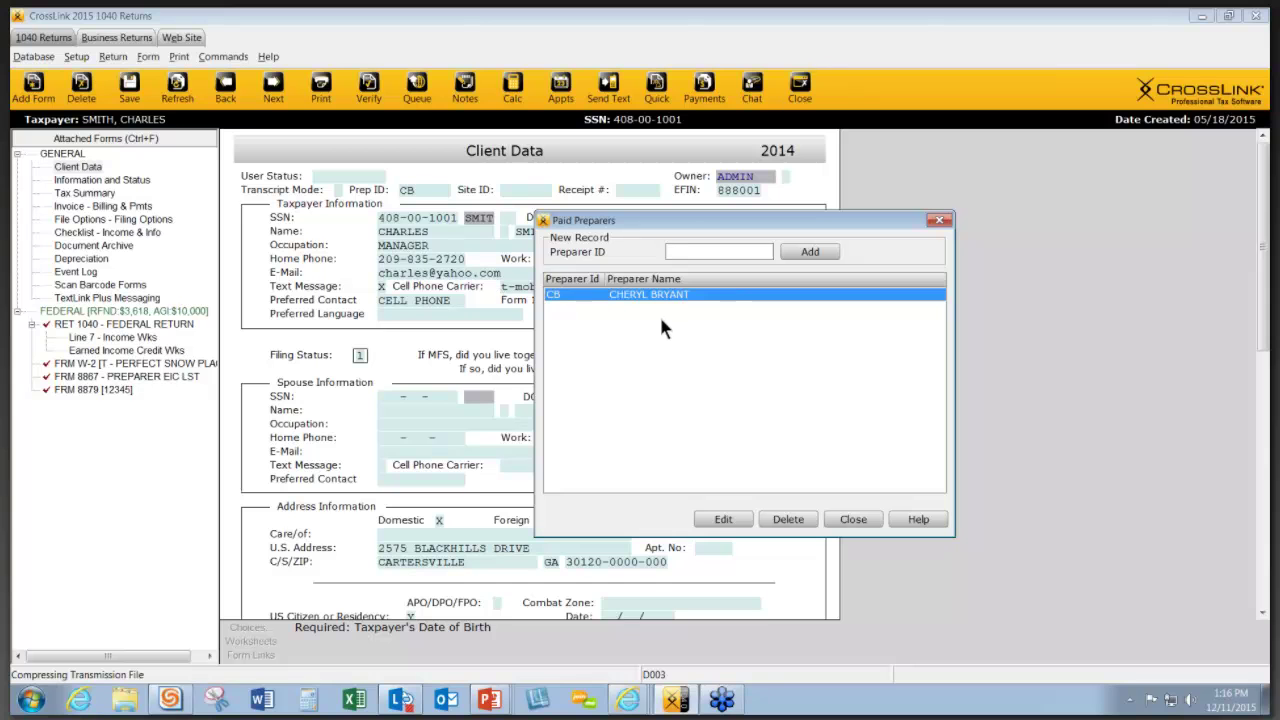
pyautogui.doubleClick(652, 299)
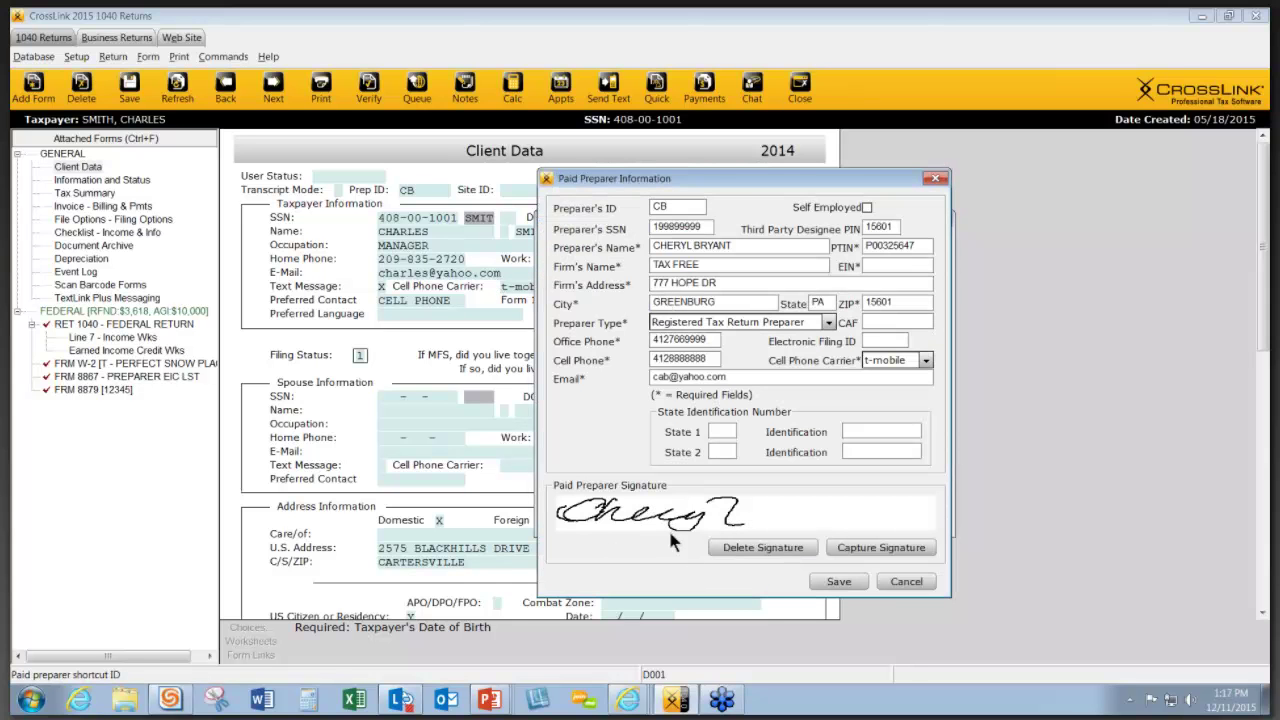
pyautogui.click(784, 558)
pyautogui.click(849, 553)
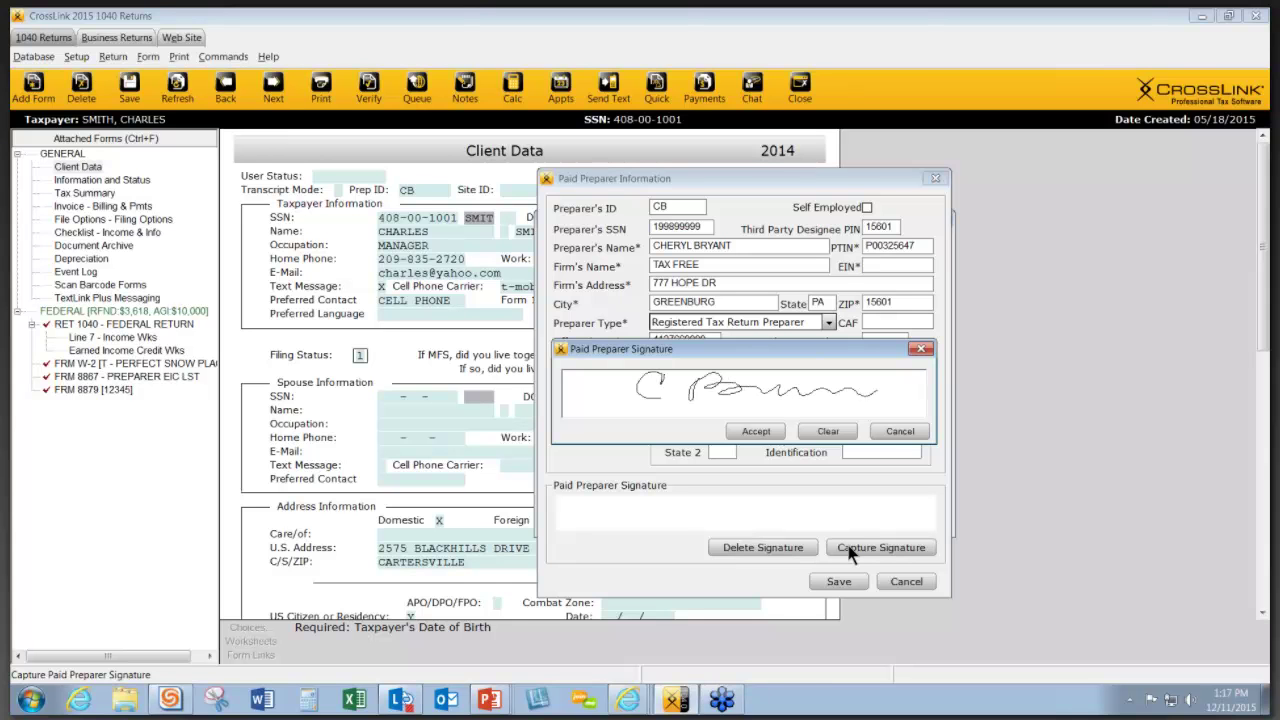
pyautogui.click(754, 432)
pyautogui.click(932, 179)
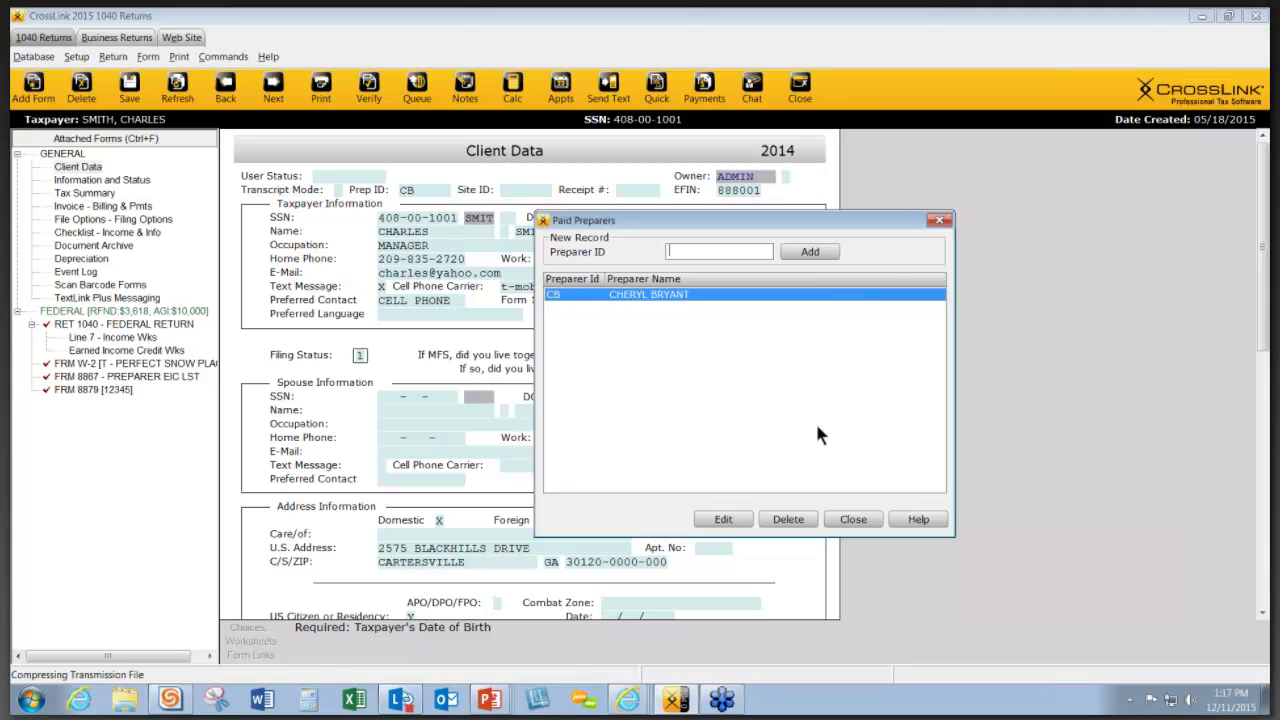
pyautogui.click(938, 222)
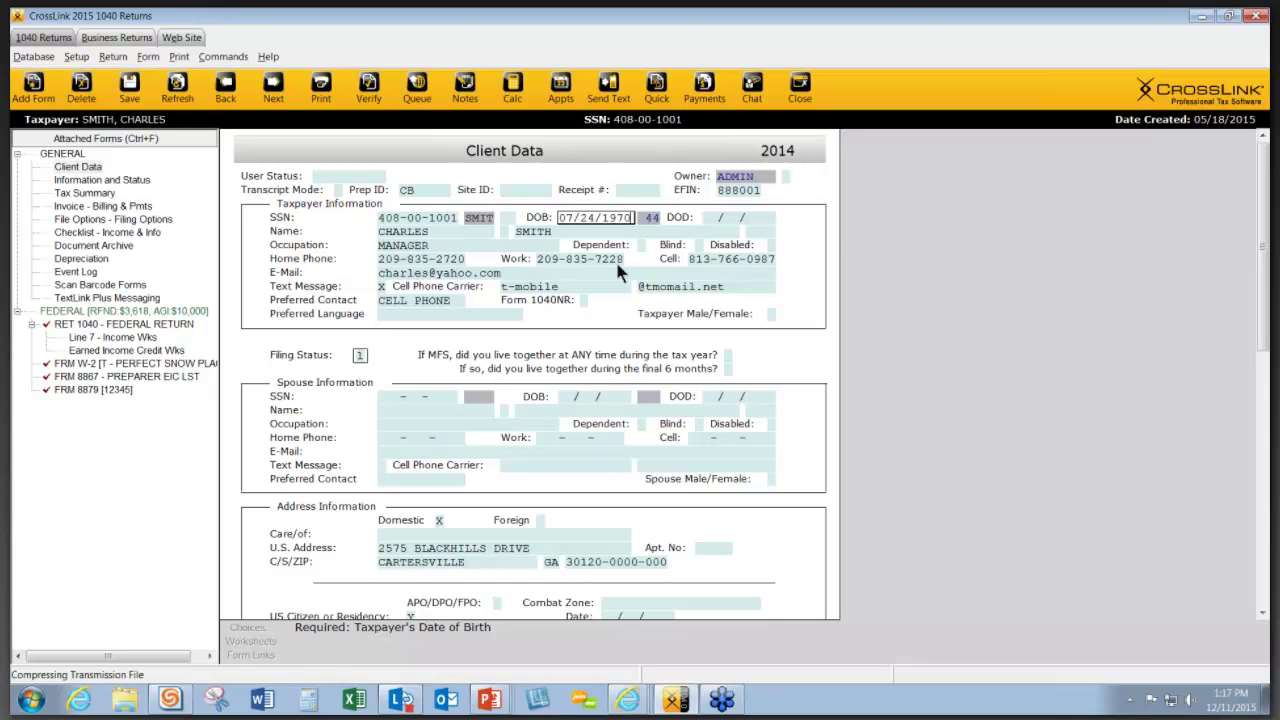
# - View the print options for the final return, close them, and open the print options for the bank documents
pyautogui.click(321, 88)
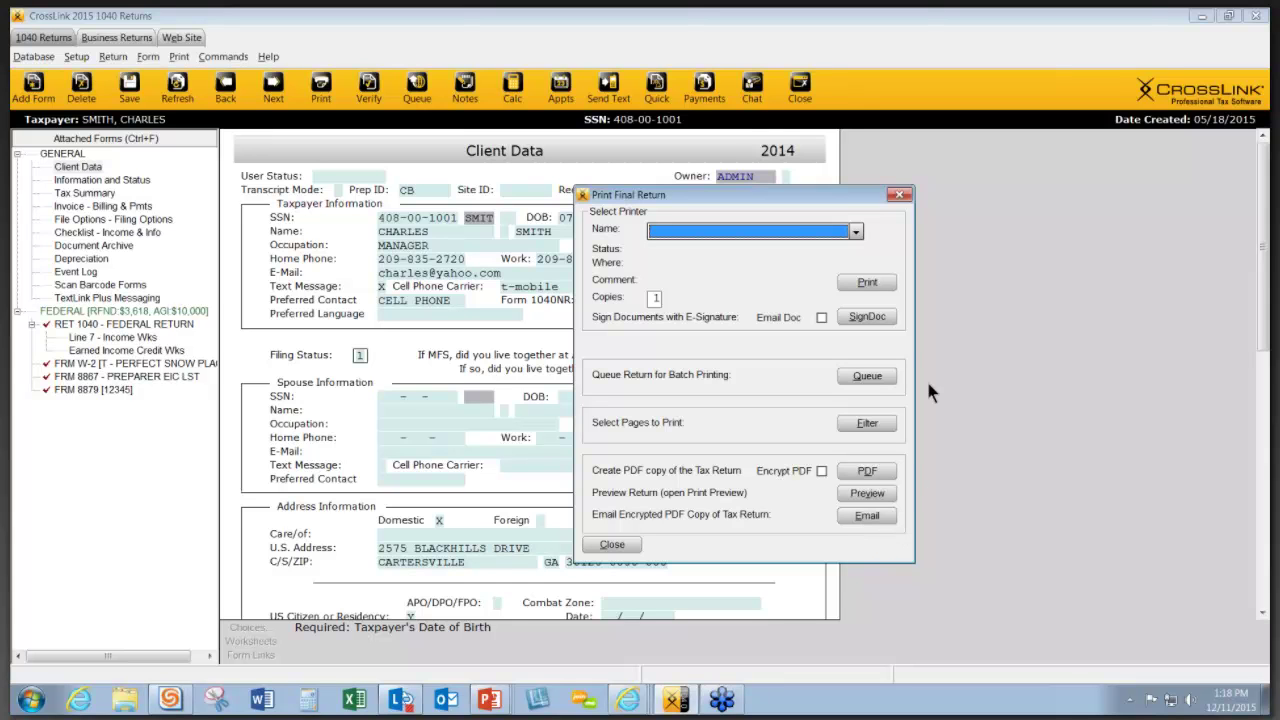
pyautogui.click(898, 195)
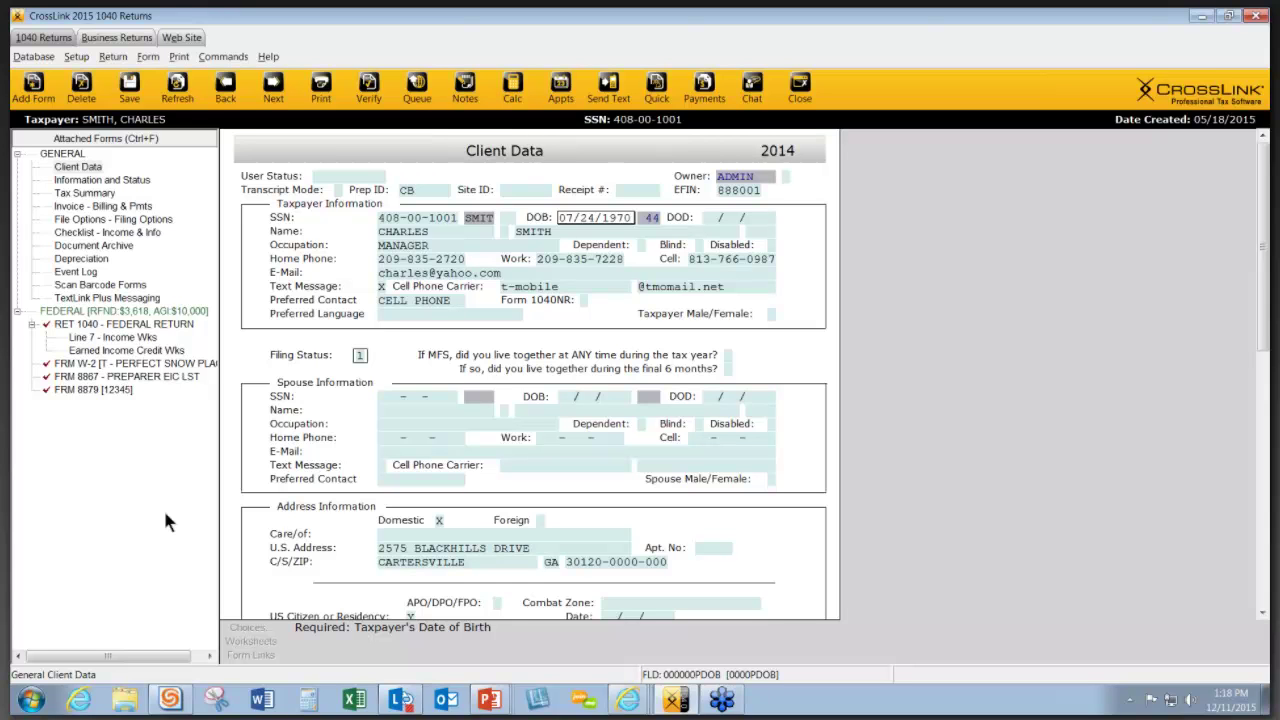
pyautogui.click(180, 57)
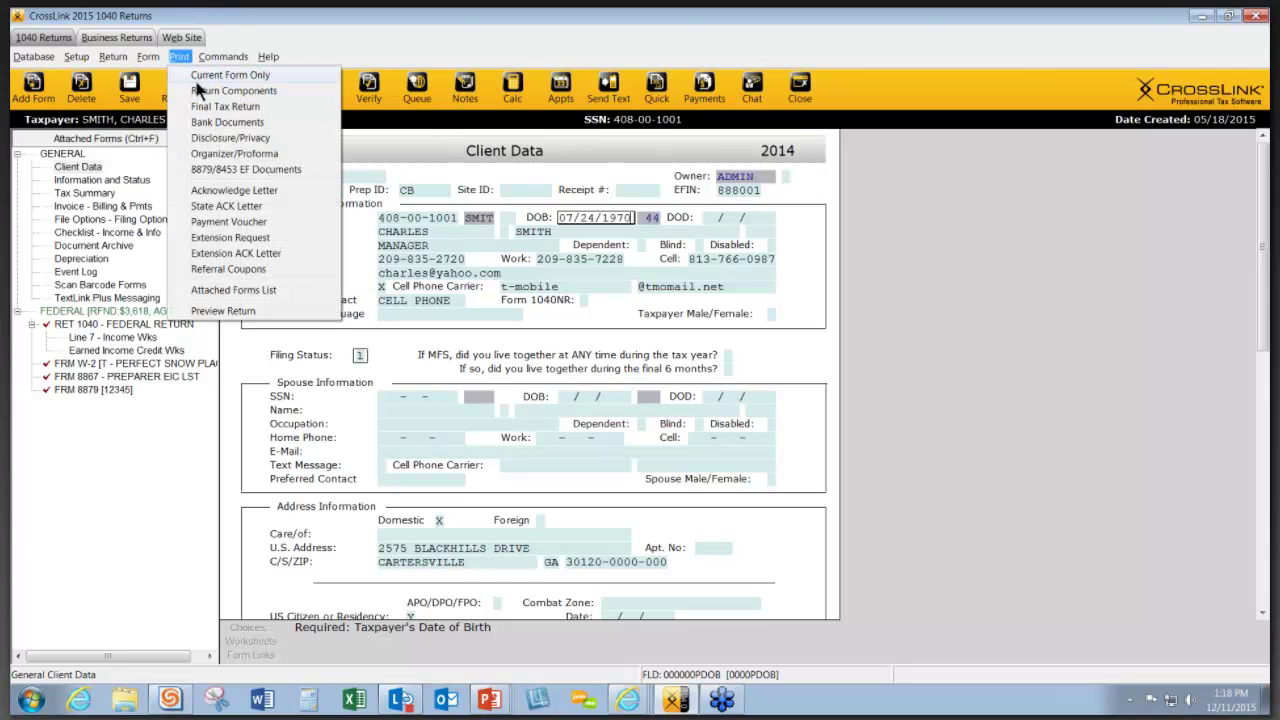
pyautogui.click(221, 123)
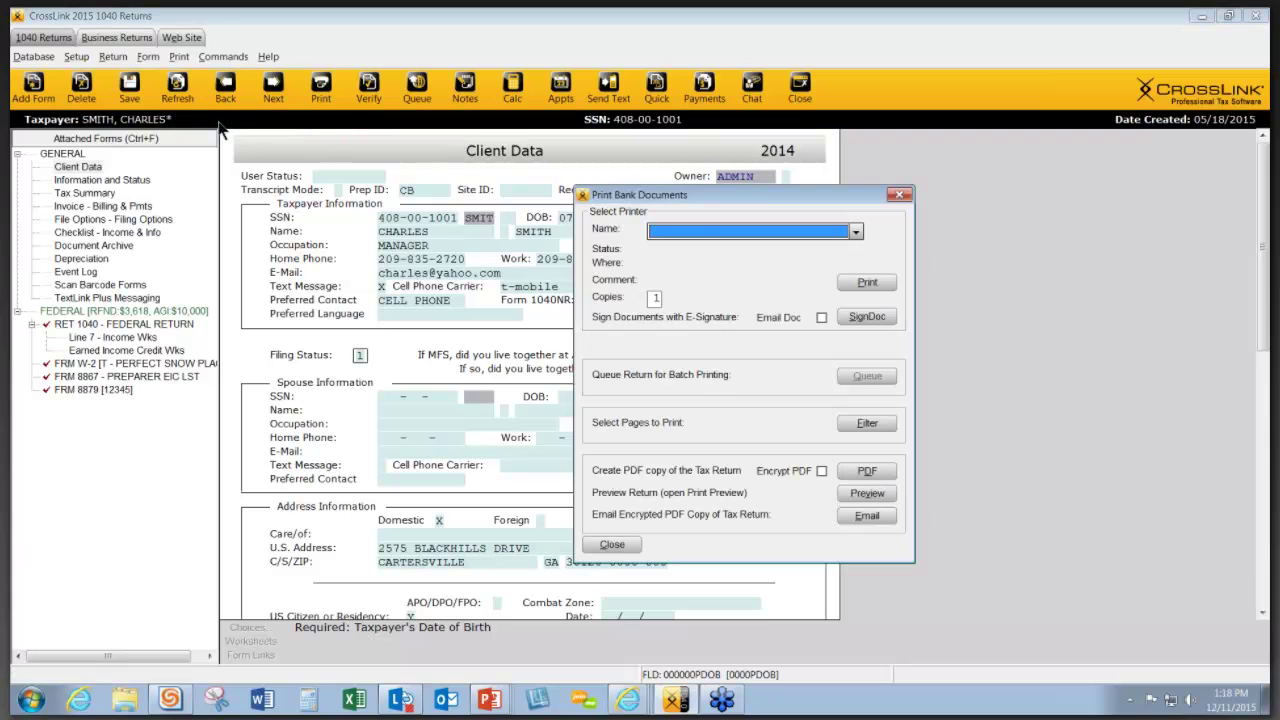